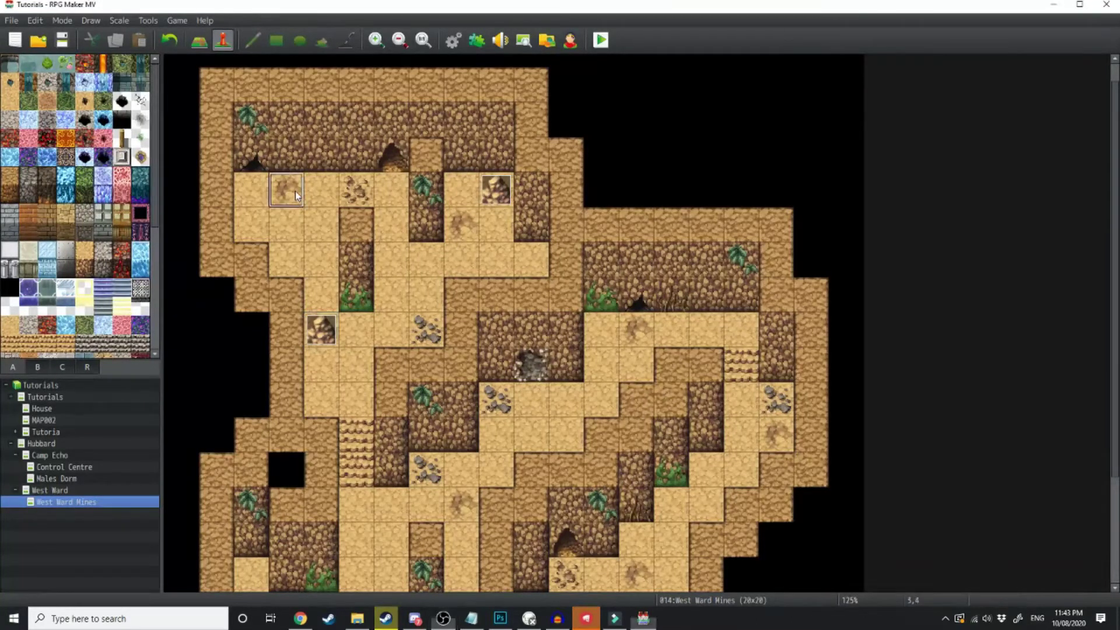
# Create a new event on the sand tile at 3,4 using the Tileset B rock pile image.
pyautogui.doubleClick(295, 192)
pyautogui.doubleClick(318, 365)
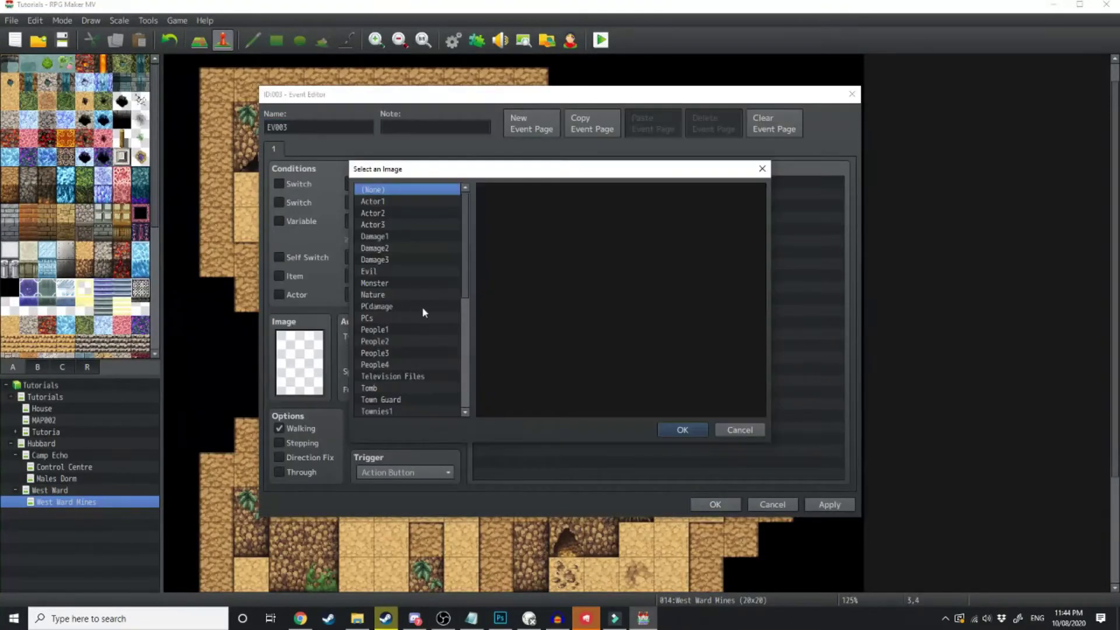
pyautogui.scroll(-10, 421, 306)
pyautogui.click(396, 400)
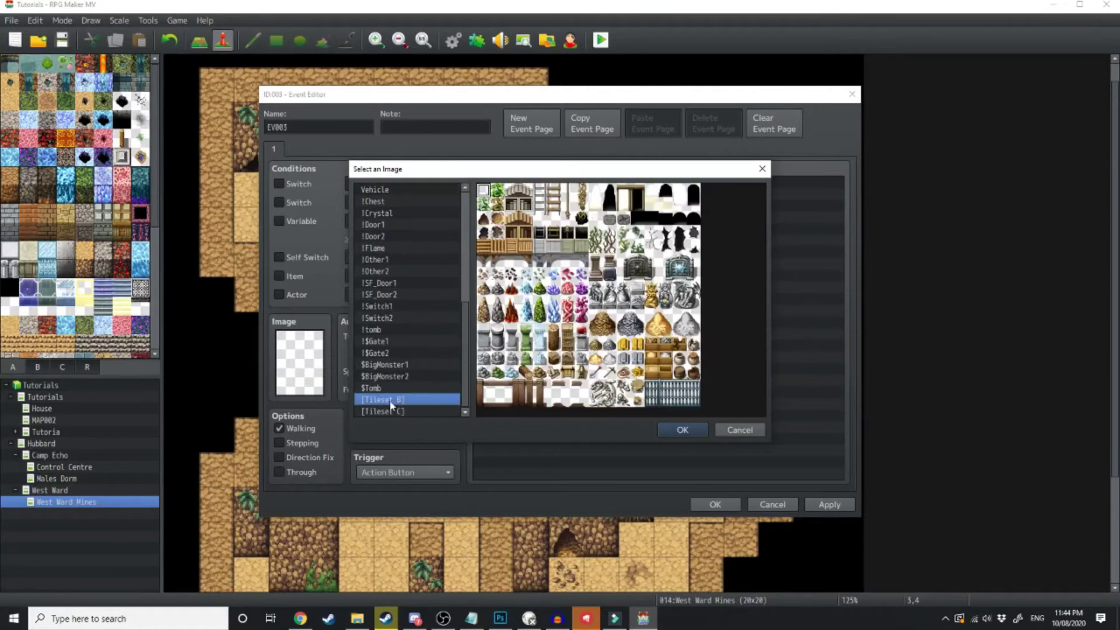
pyautogui.doubleClick(481, 288)
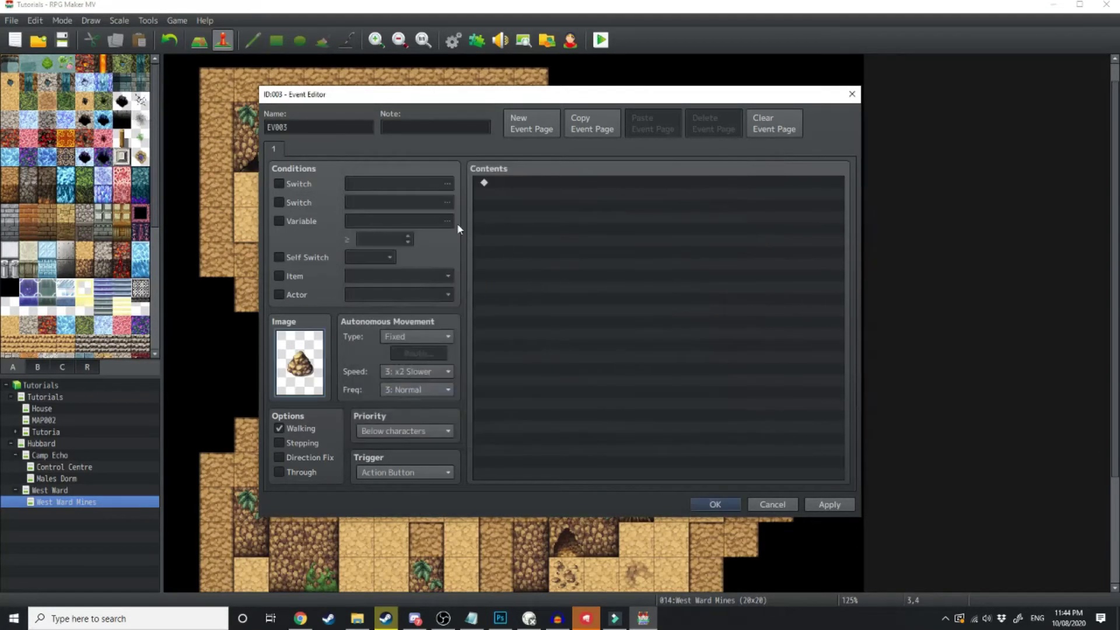
# Add a Play SE command playing Sword1 to the rock event.
pyautogui.doubleClick(513, 200)
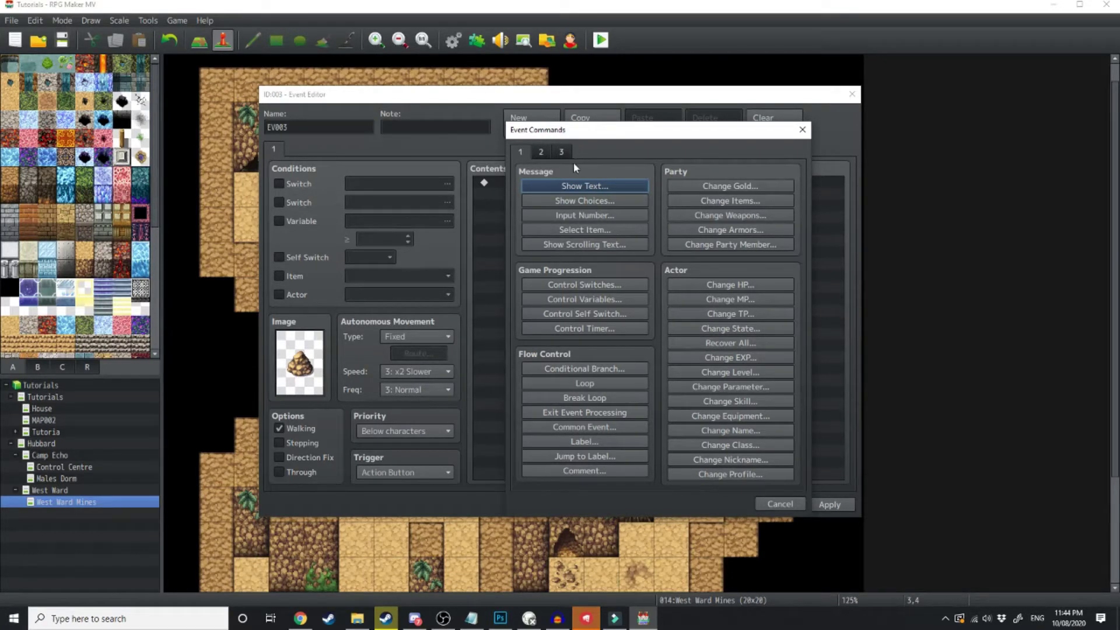
pyautogui.click(540, 152)
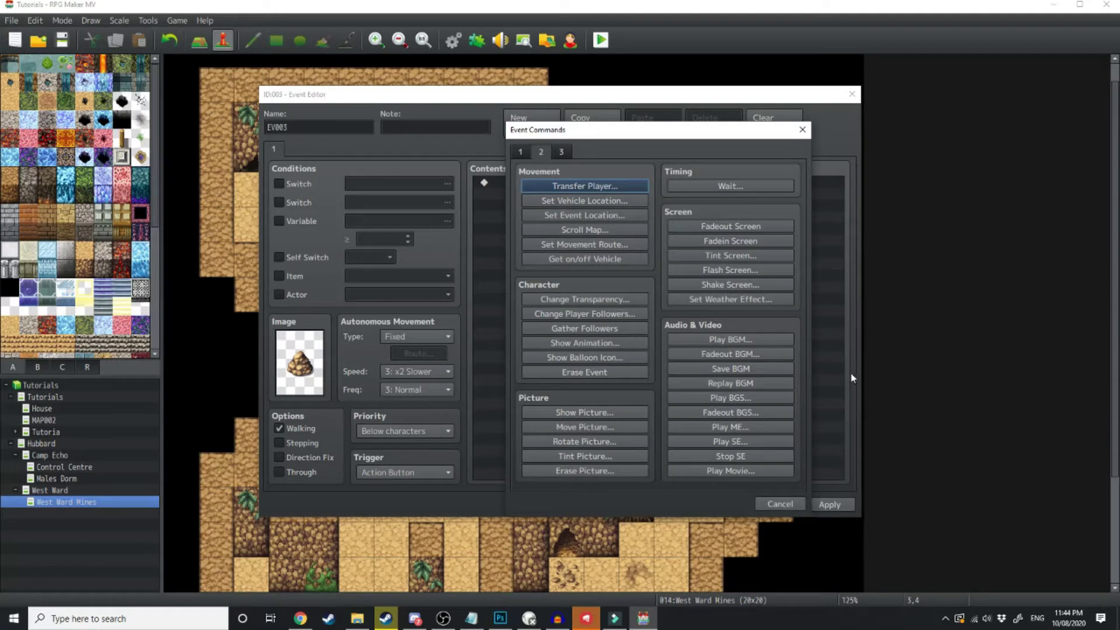
pyautogui.click(729, 441)
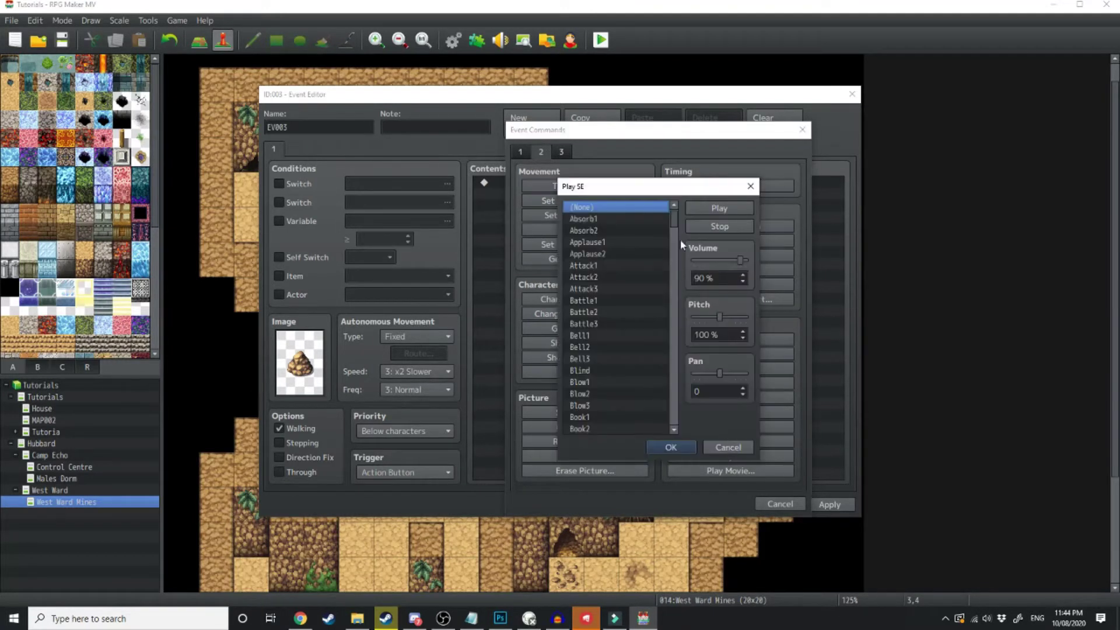
pyautogui.moveTo(674, 231); pyautogui.dragTo(673, 397)
pyautogui.click(605, 375)
pyautogui.click(668, 447)
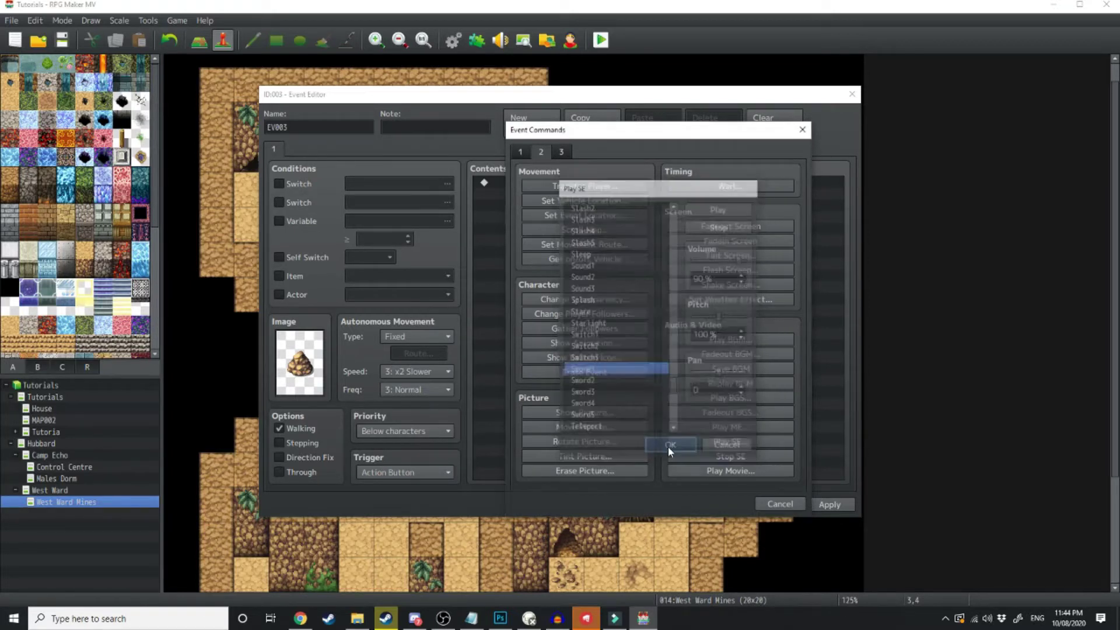
pyautogui.doubleClick(543, 203)
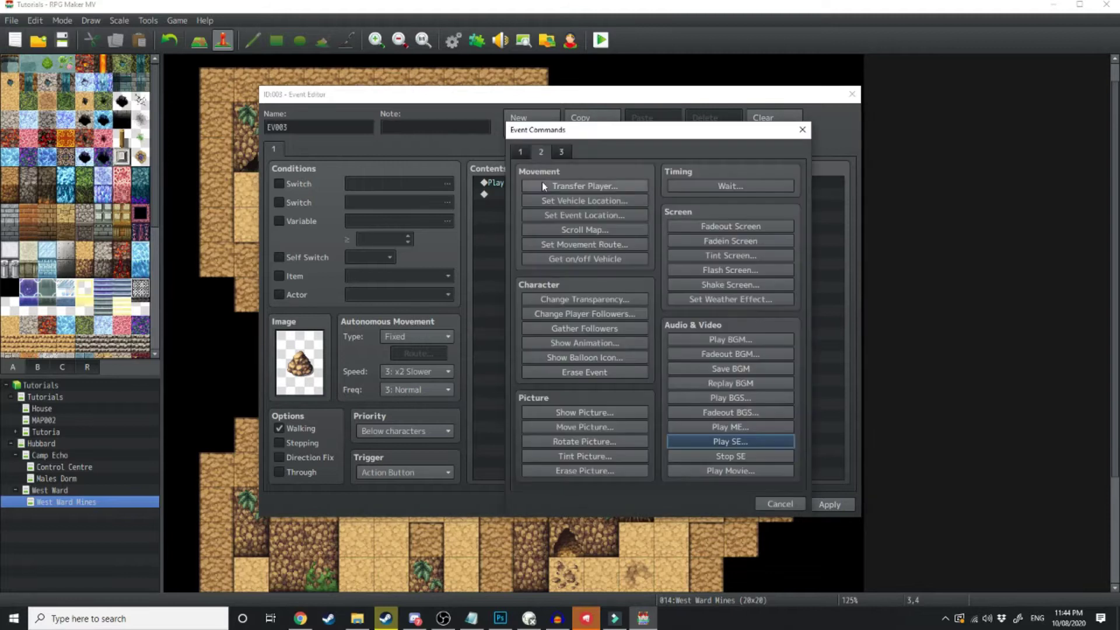
# Add a 60-frame Wait and paste a second Sword1 sound after it.
pyautogui.click(688, 186)
pyautogui.click(640, 350)
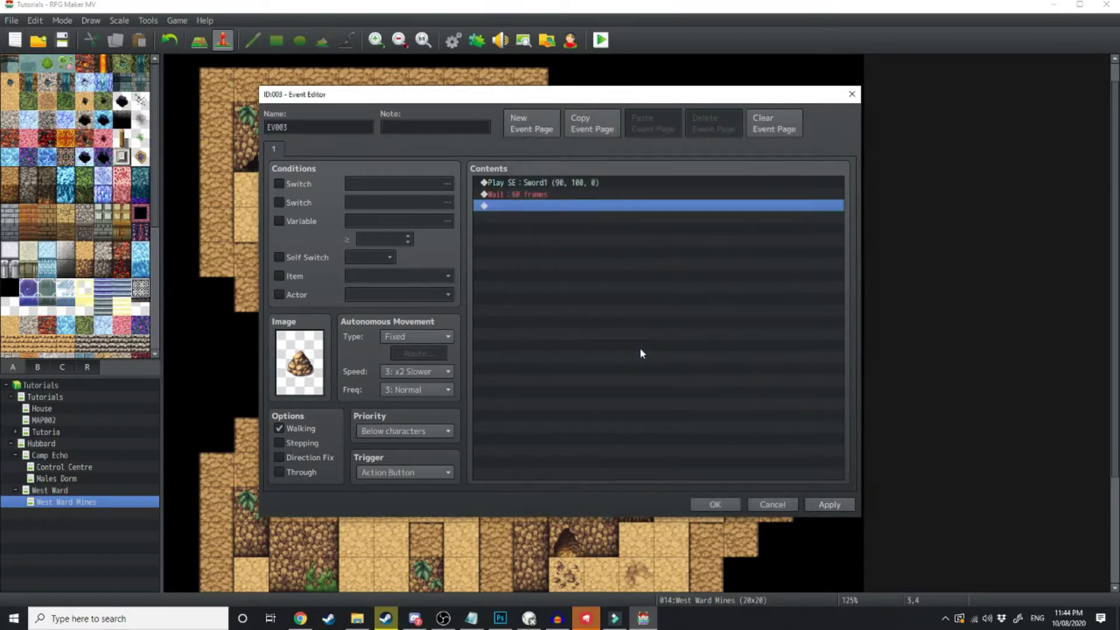
pyautogui.click(533, 194)
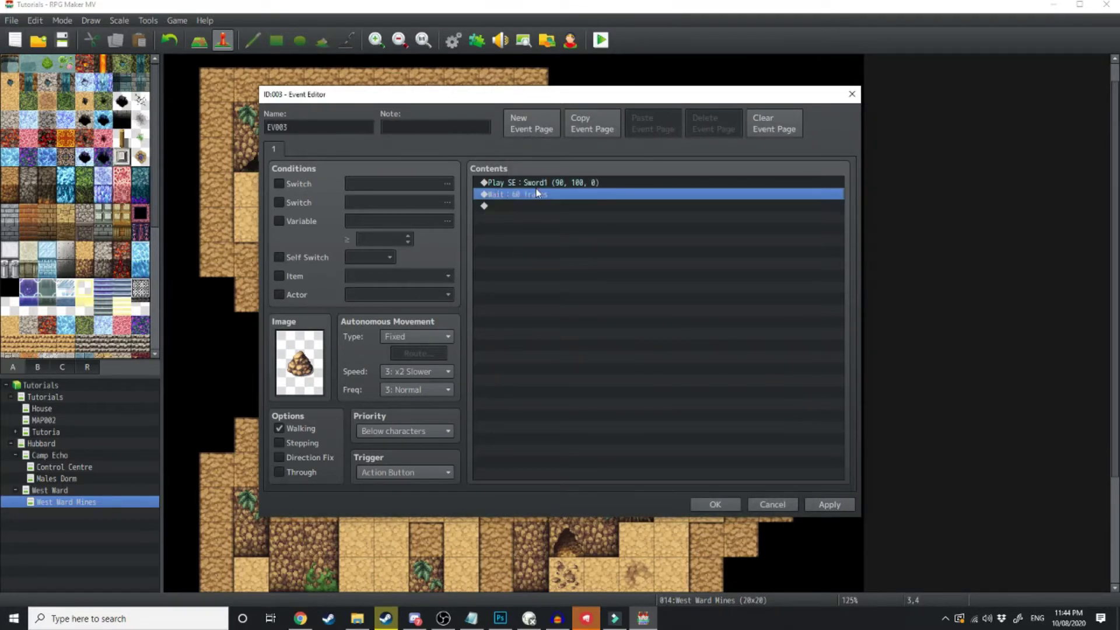
pyautogui.click(542, 184)
pyautogui.hotkey('ctrl', 'c')
pyautogui.click(535, 206)
pyautogui.hotkey('ctrl', 'v')
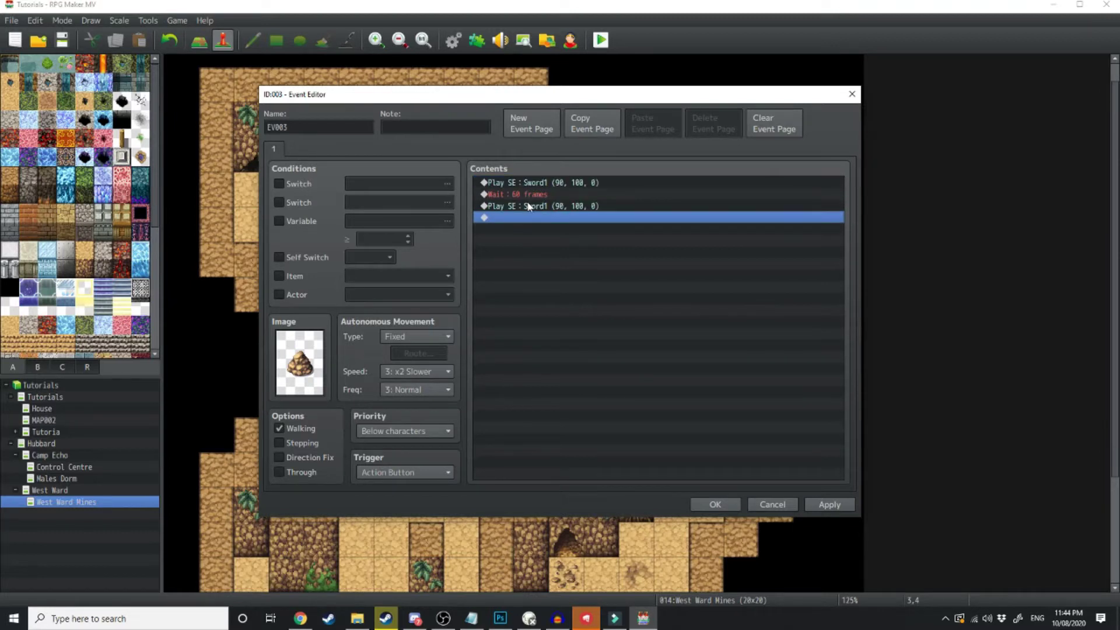
# Paste another 60-frame Wait and a third Sword1 sound at the end of the list.
pyautogui.click(531, 196)
pyautogui.hotkey('ctrl', 'c')
pyautogui.click(526, 218)
pyautogui.hotkey('ctrl', 'v')
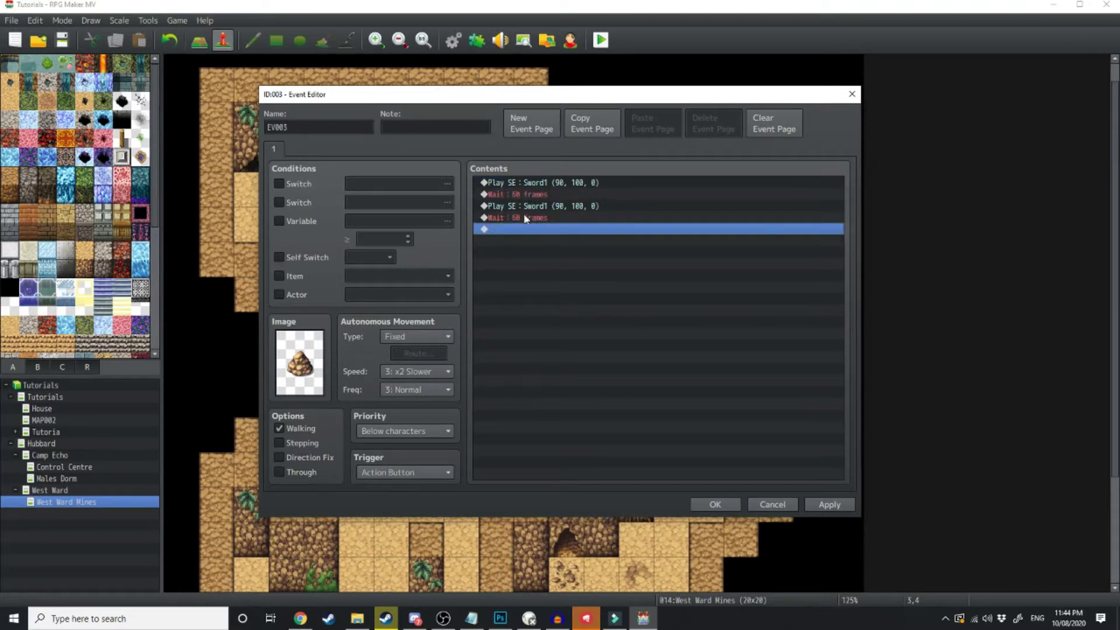
pyautogui.click(537, 206)
pyautogui.click(528, 230)
pyautogui.hotkey('ctrl', 'v')
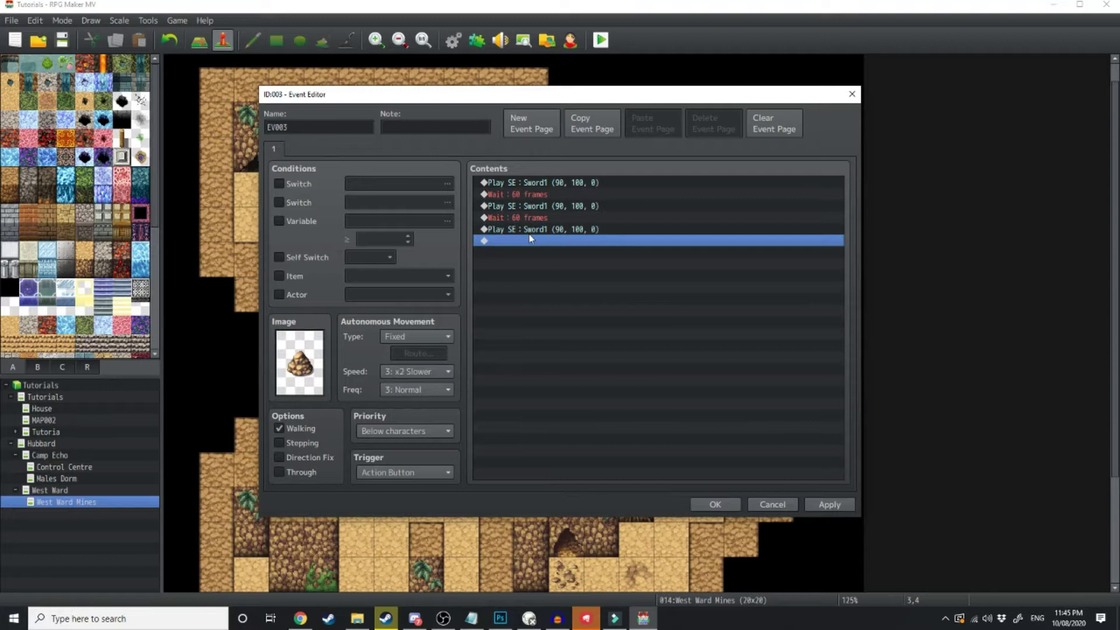
# Add a 10-frame Wait after the third Sword1 sound.
pyautogui.doubleClick(529, 241)
pyautogui.click(709, 190)
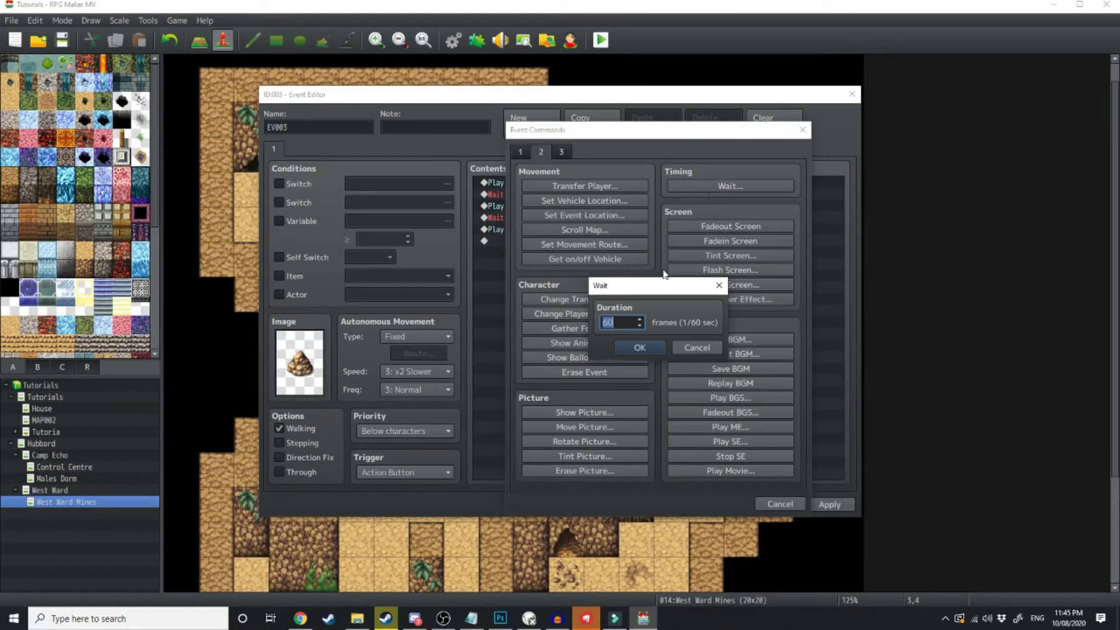
pyautogui.write('10')
pyautogui.click(639, 347)
# Add a Play SE Earth1 command and apply the event changes.
pyautogui.doubleClick(521, 252)
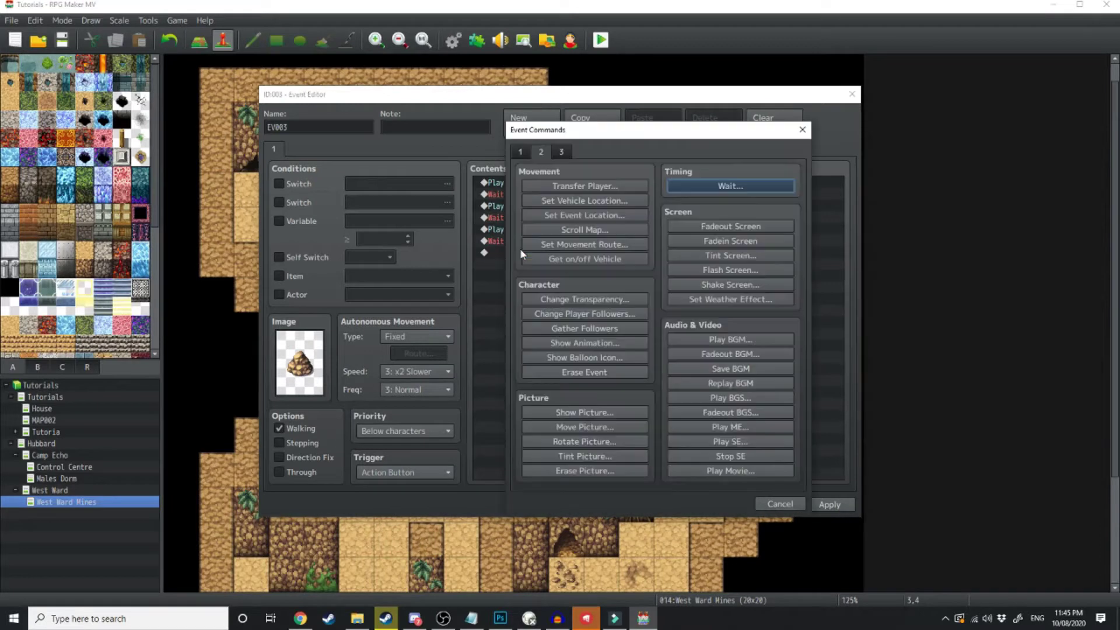
pyautogui.click(731, 442)
pyautogui.click(604, 262)
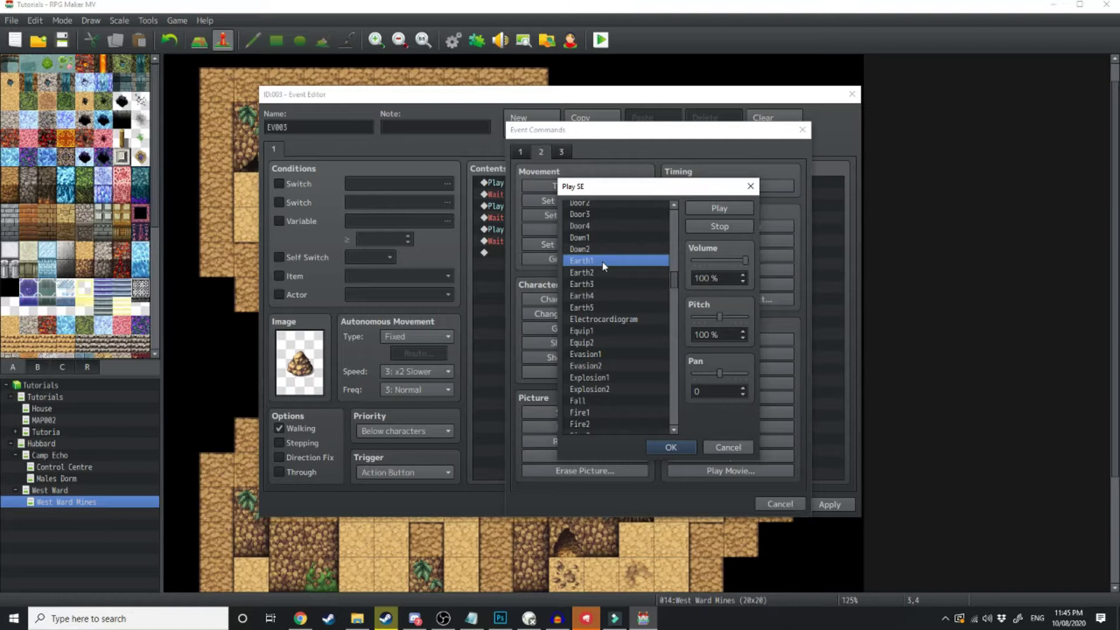
pyautogui.click(718, 208)
pyautogui.click(671, 448)
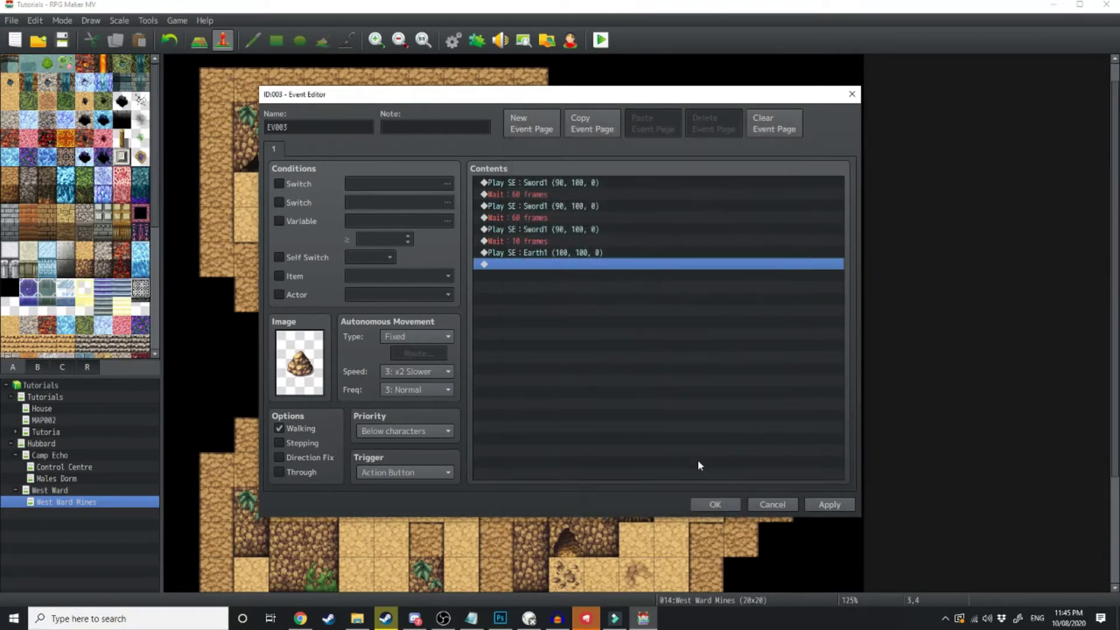
pyautogui.click(830, 509)
pyautogui.click(715, 504)
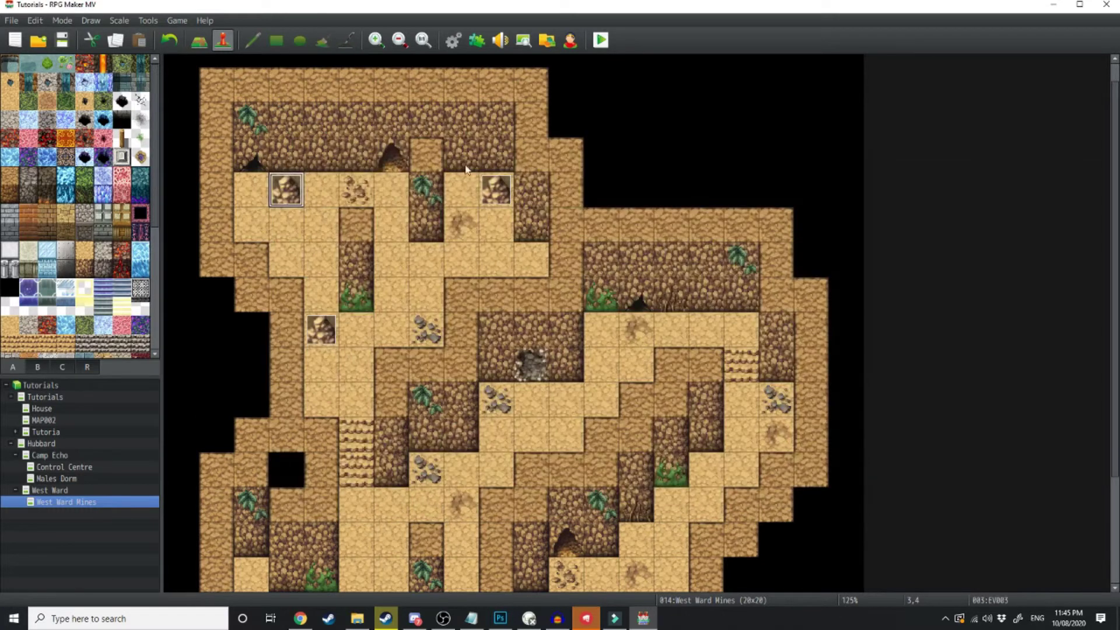
pyautogui.click(453, 40)
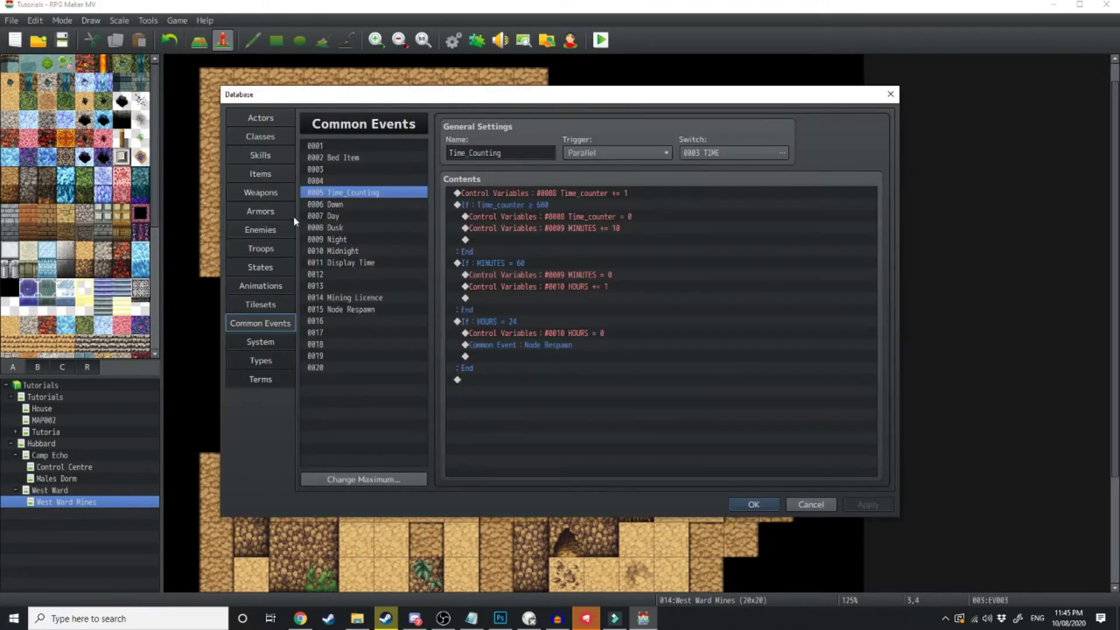
pyautogui.click(260, 175)
pyautogui.click(355, 321)
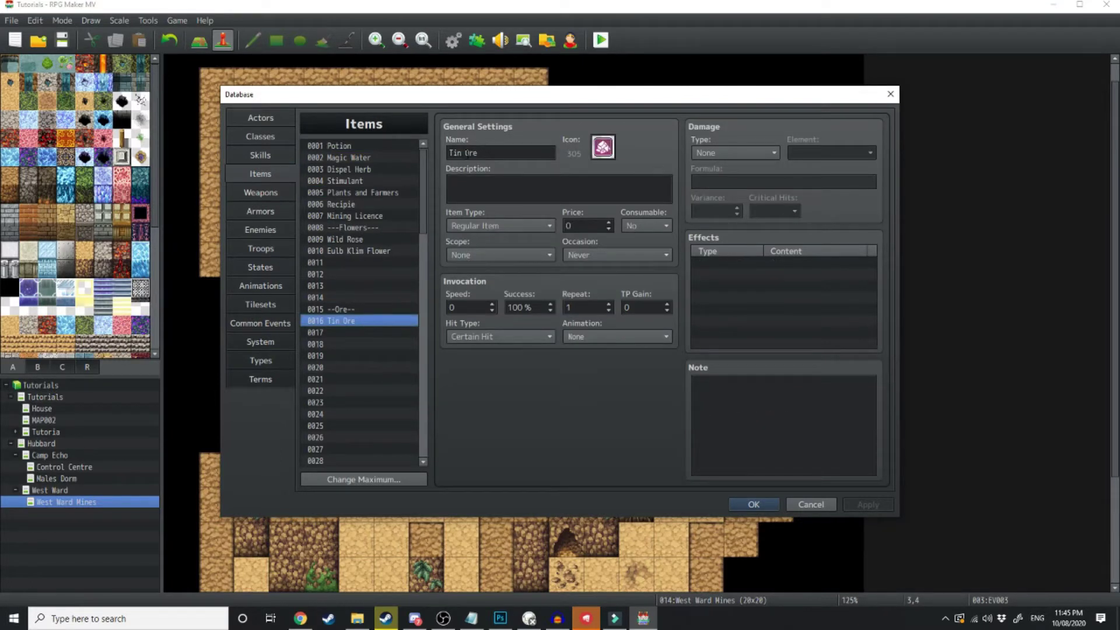
pyautogui.click(526, 229)
pyautogui.click(525, 229)
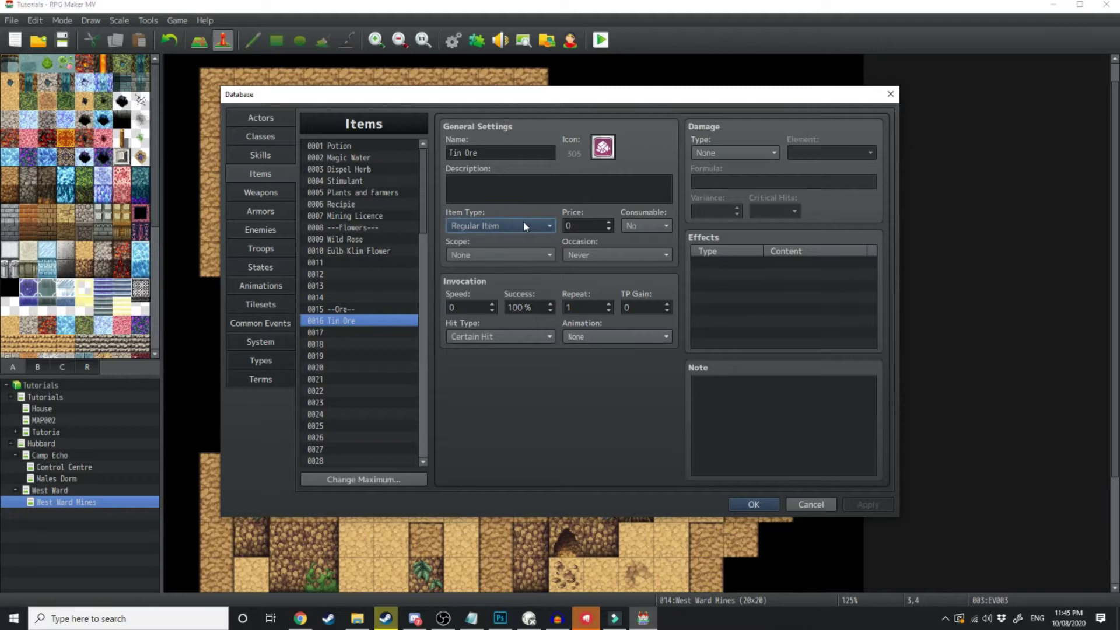
pyautogui.click(509, 255)
pyautogui.click(602, 257)
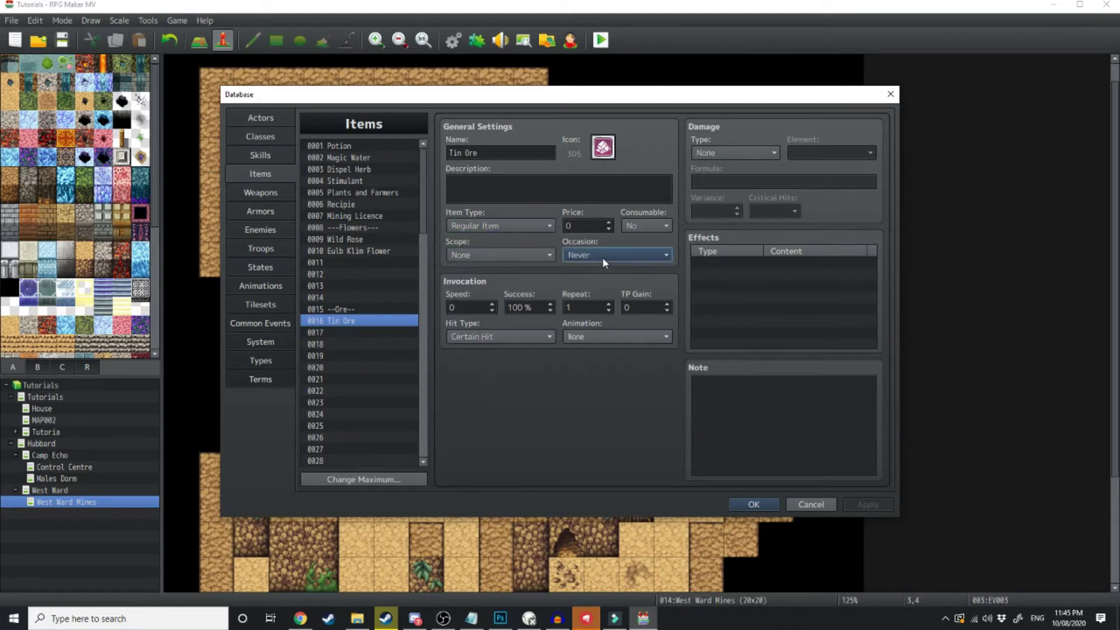
pyautogui.click(602, 256)
pyautogui.click(591, 256)
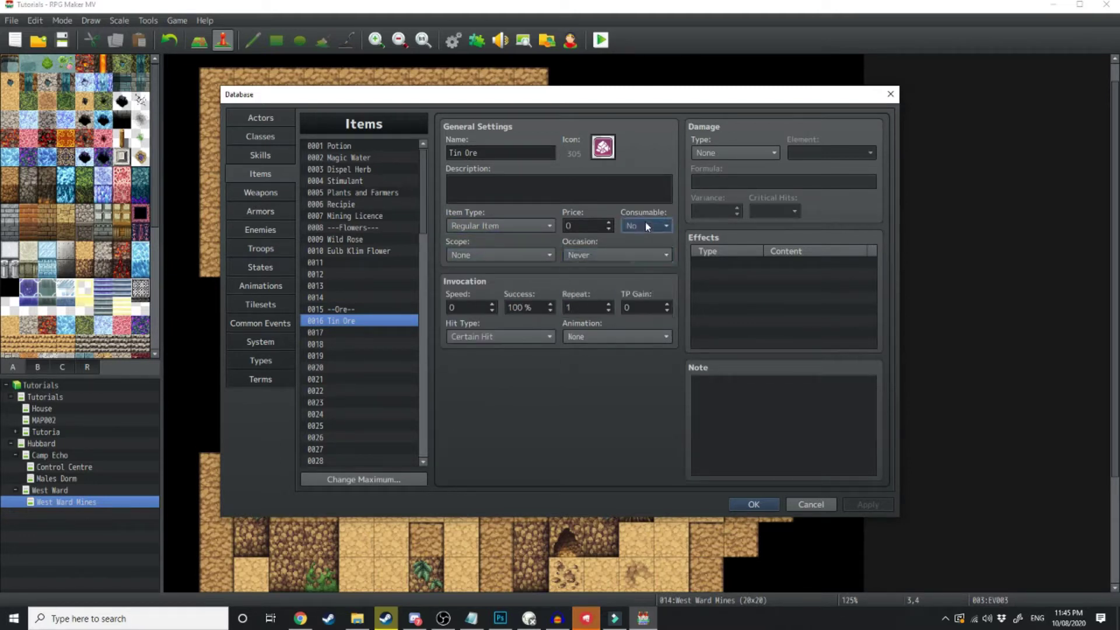
pyautogui.click(645, 226)
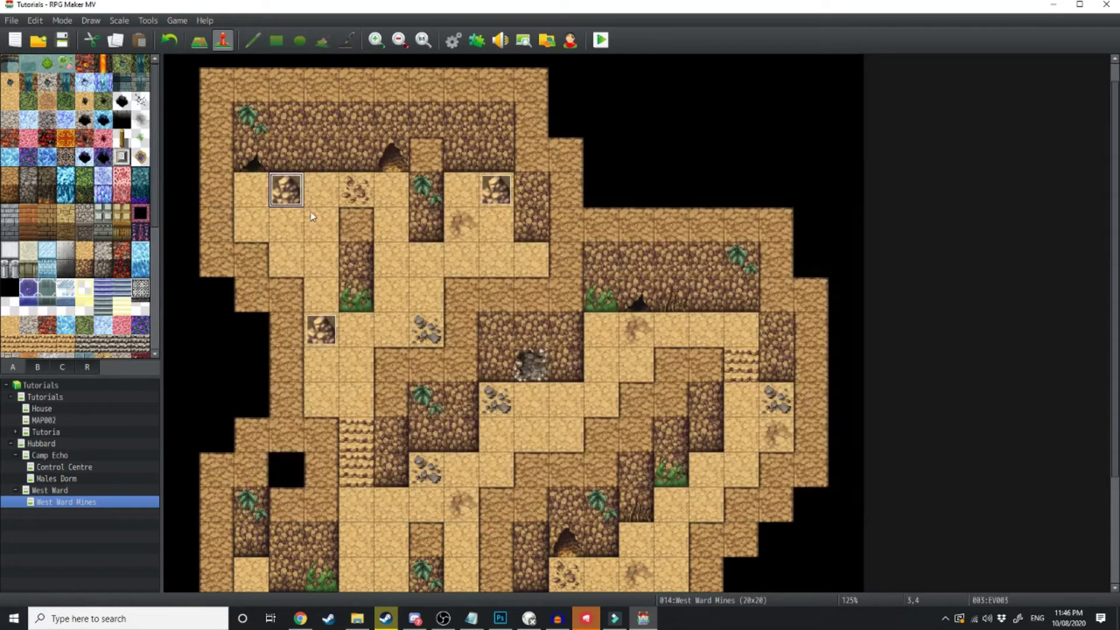
# Reopen the rock event and add Change Items giving one Tin Ore.
pyautogui.doubleClick(285, 190)
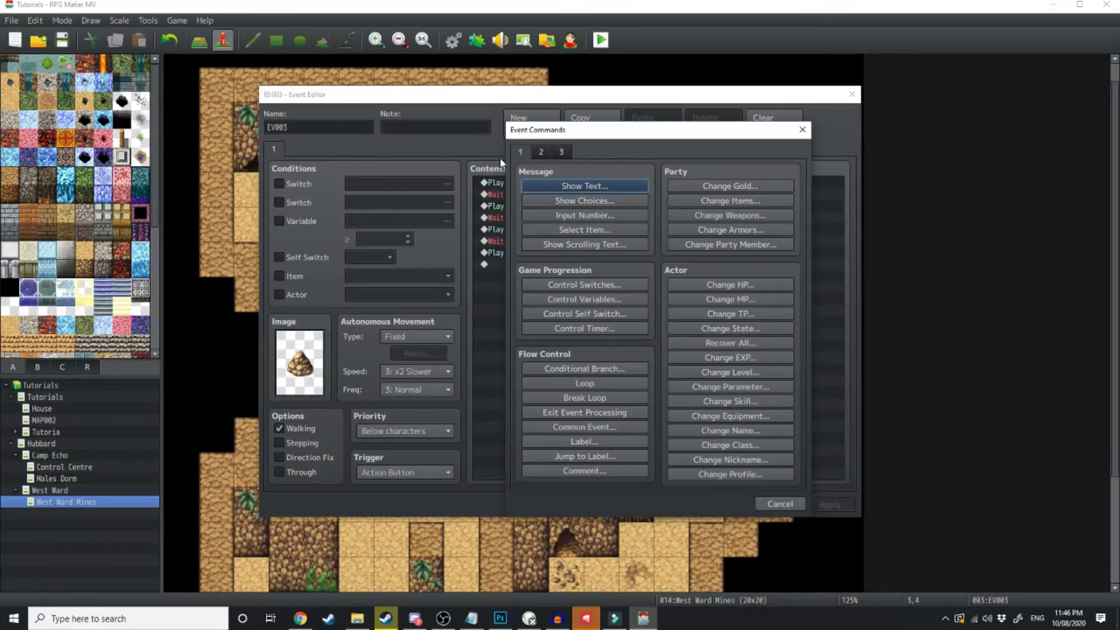
pyautogui.click(720, 203)
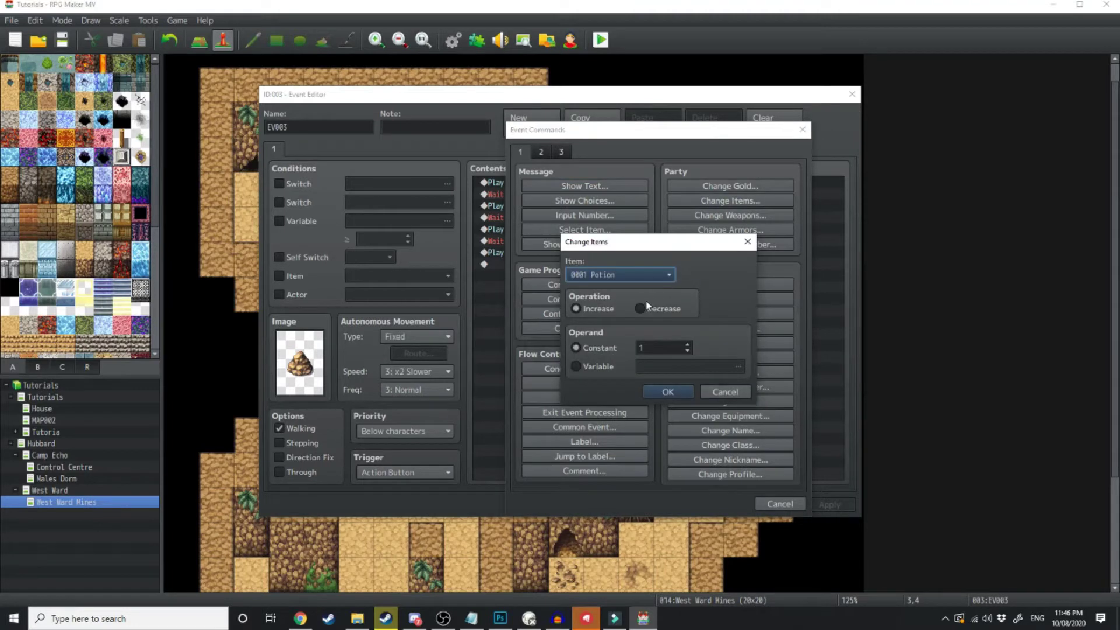
pyautogui.click(657, 280)
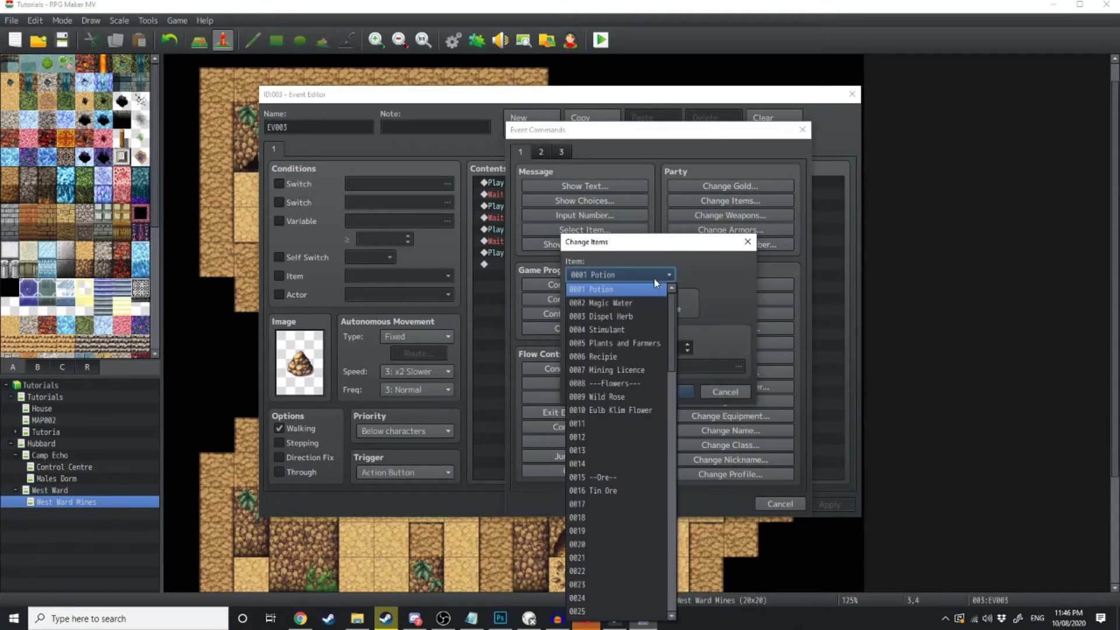
pyautogui.click(614, 492)
pyautogui.click(670, 390)
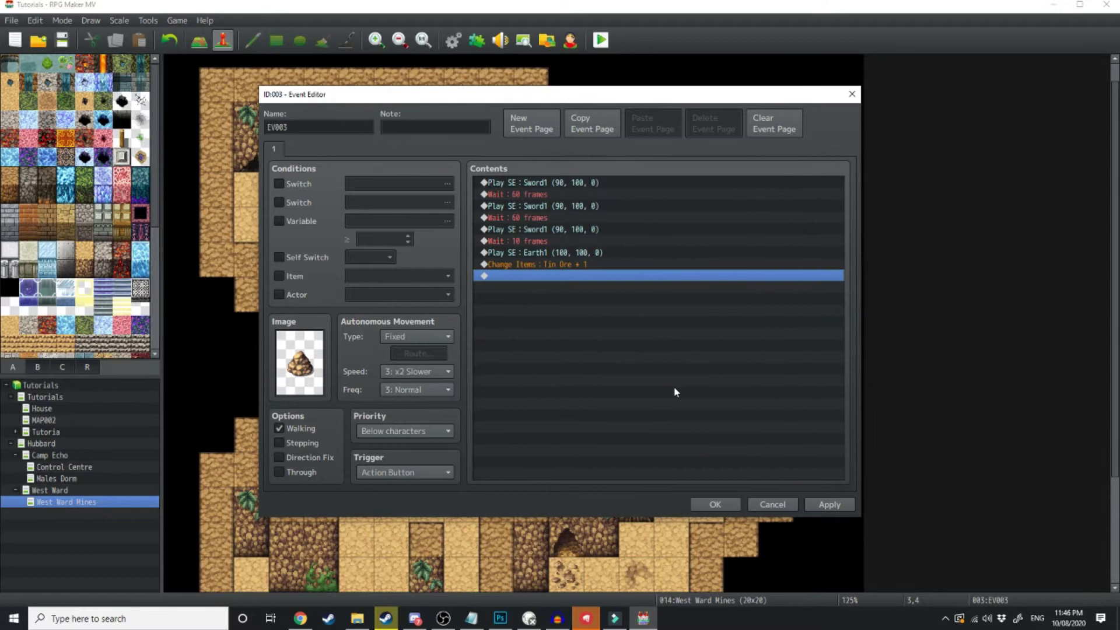
# Add a Play SE command playing Saint5 after the Tin Ore line.
pyautogui.doubleClick(675, 388)
pyautogui.click(525, 140)
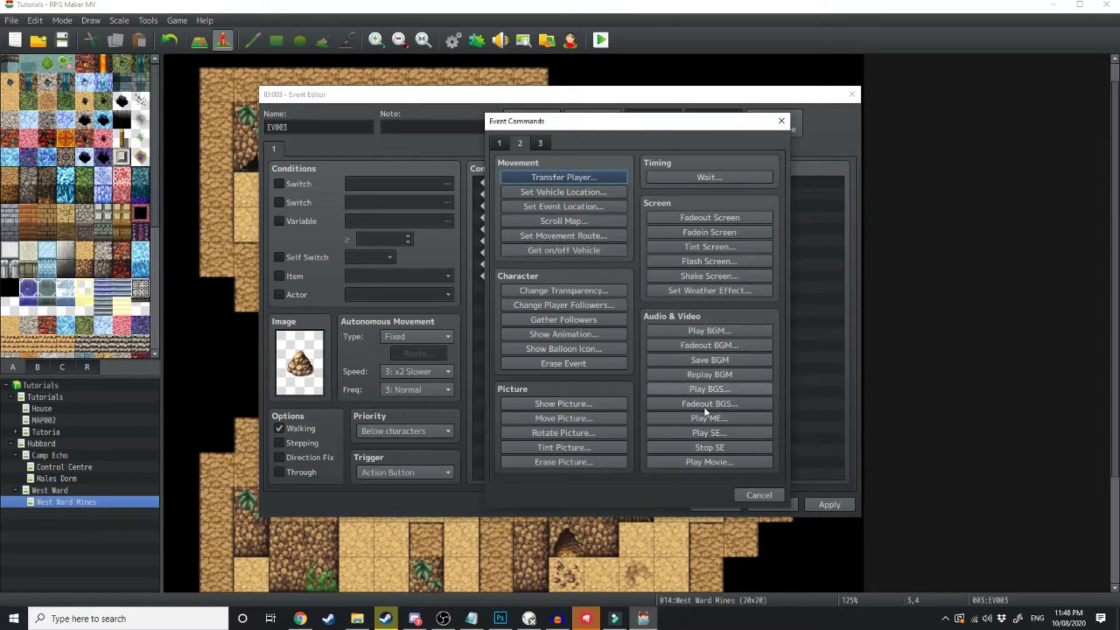
pyautogui.click(721, 436)
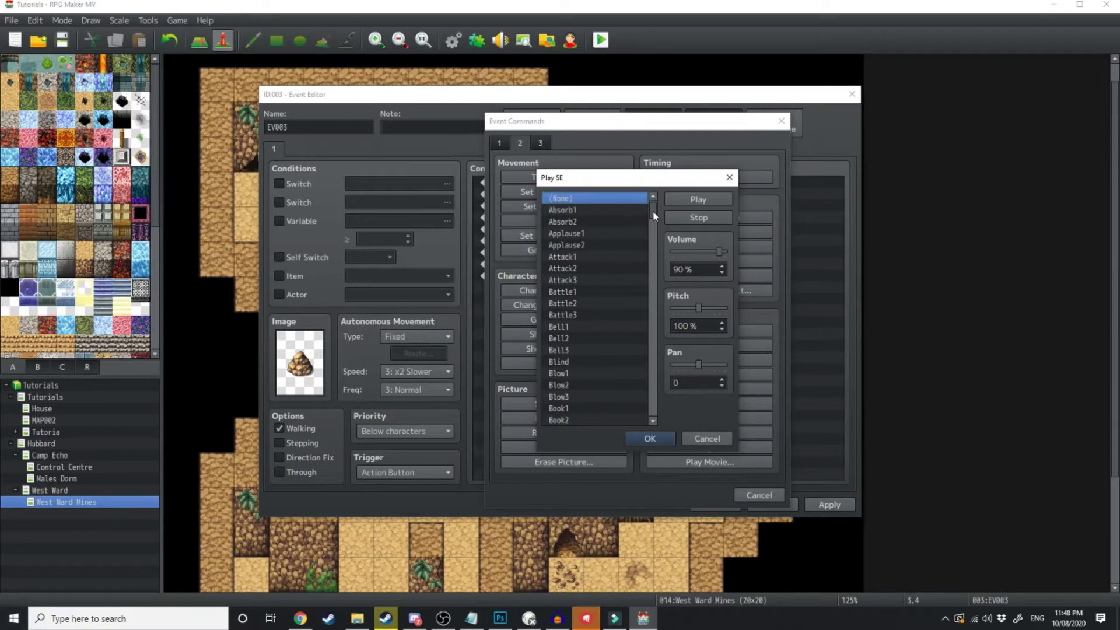
pyautogui.moveTo(653, 216); pyautogui.dragTo(652, 341)
pyautogui.click(596, 229)
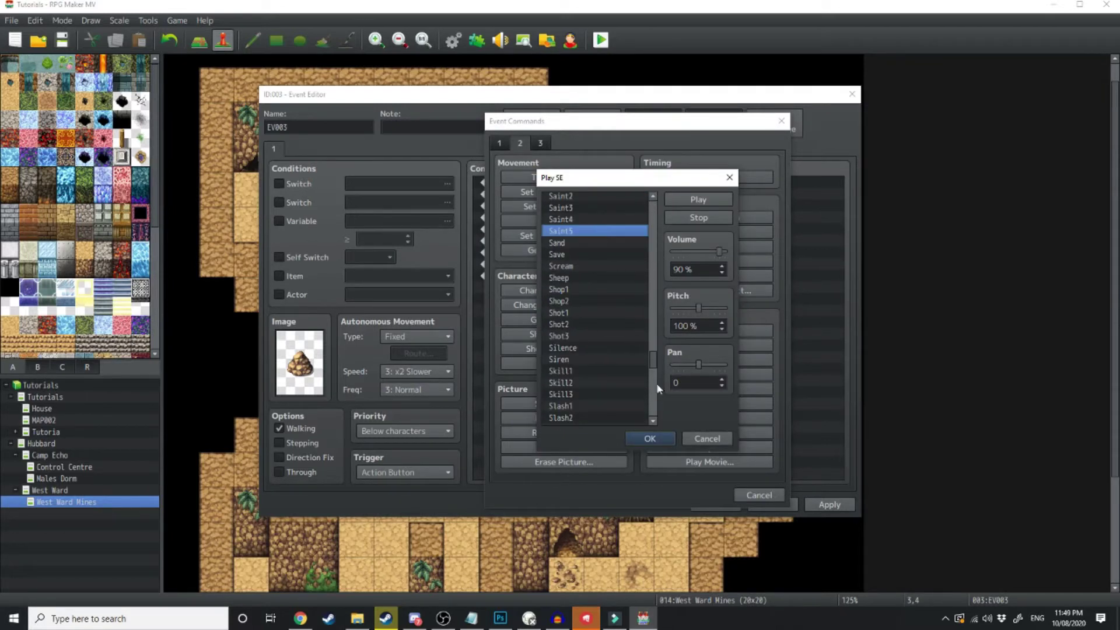
pyautogui.click(649, 438)
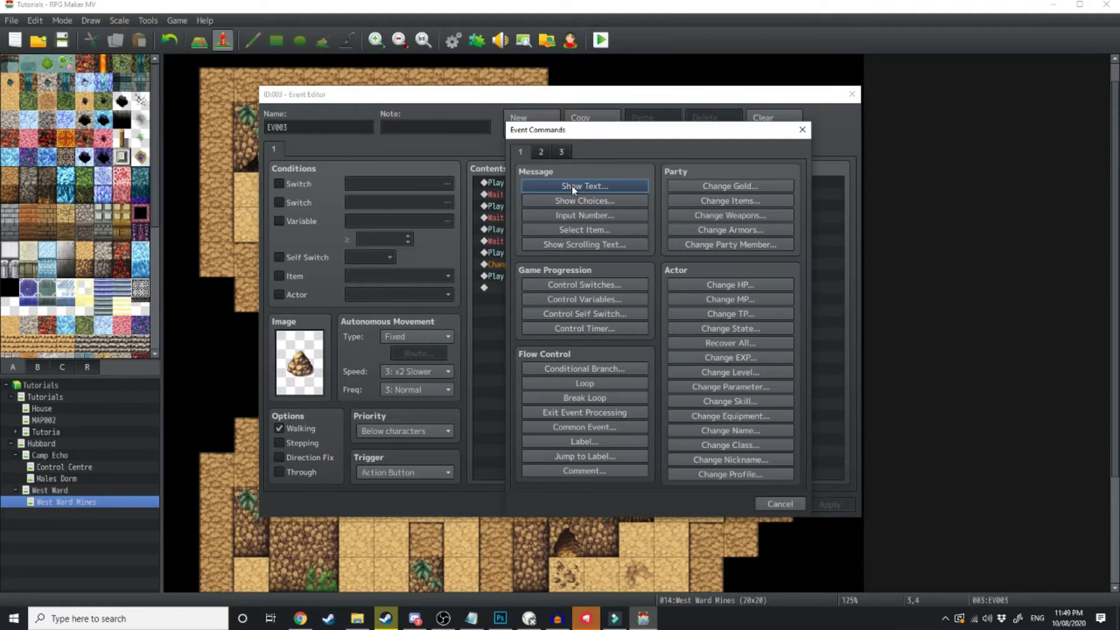
# Add a dimmed, middle-positioned Show Text reading 'You've mined some Tin Ore'.
pyautogui.click(572, 184)
pyautogui.click(598, 353)
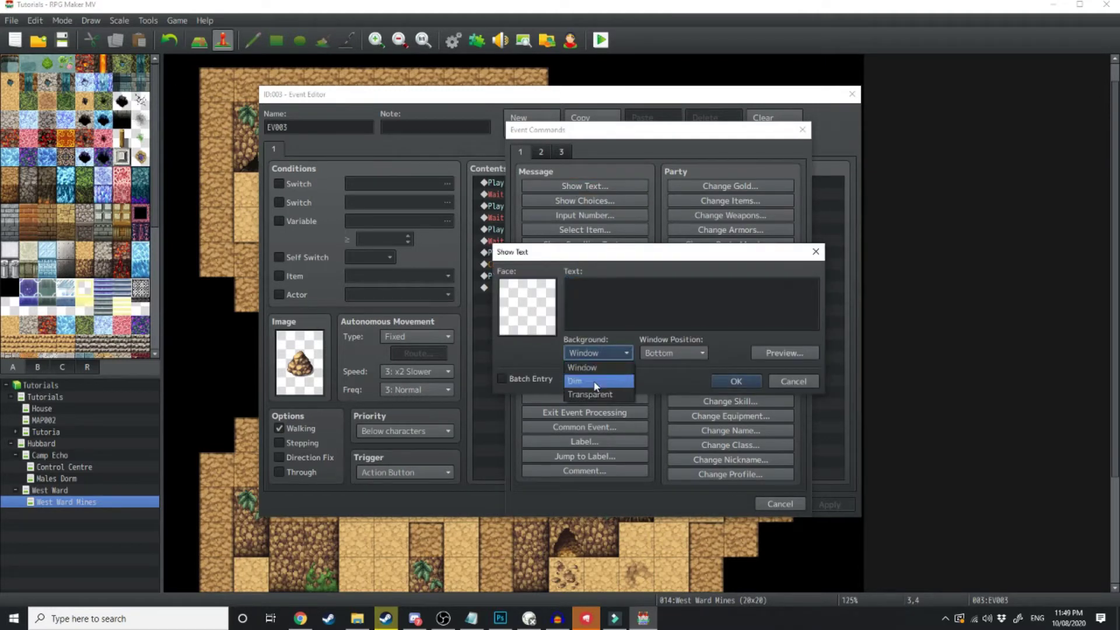
pyautogui.click(596, 380)
pyautogui.click(671, 352)
pyautogui.click(660, 380)
pyautogui.click(654, 312)
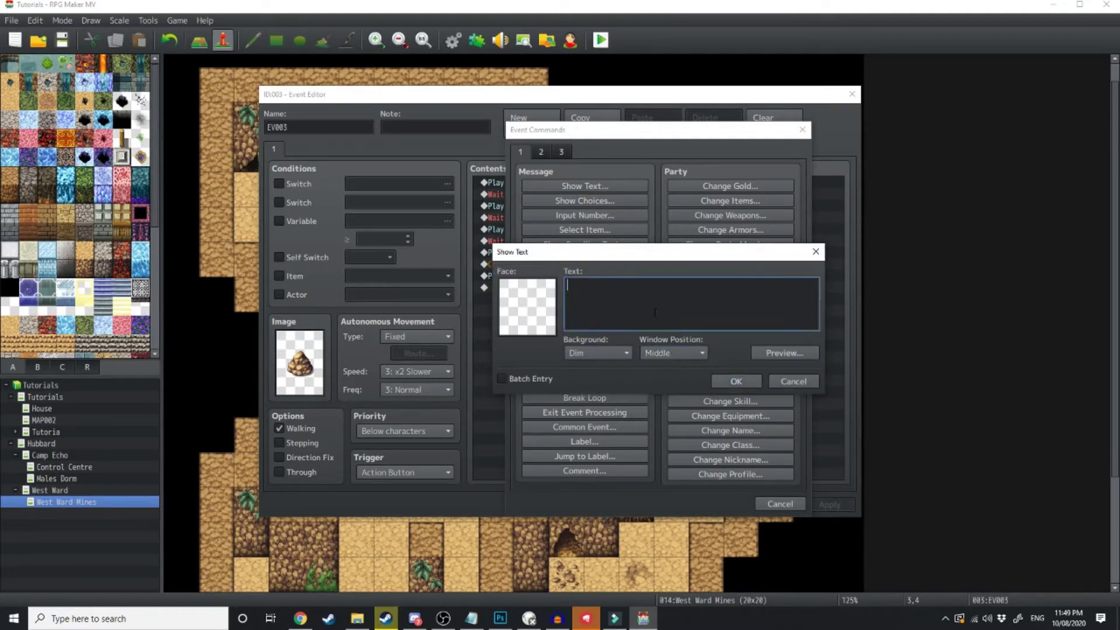
pyautogui.write("You've mined some Tin Ore")
# Confirm the 'You've mined some Tin Ore' message.
pyautogui.hotkey('ctrl', 'Return')
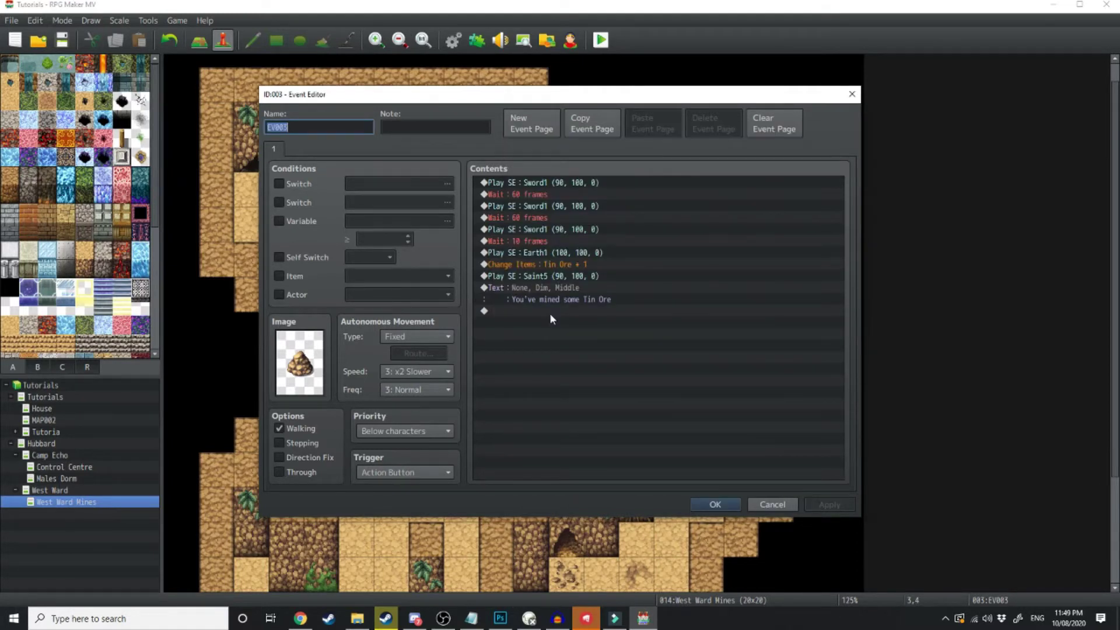
pyautogui.doubleClick(549, 312)
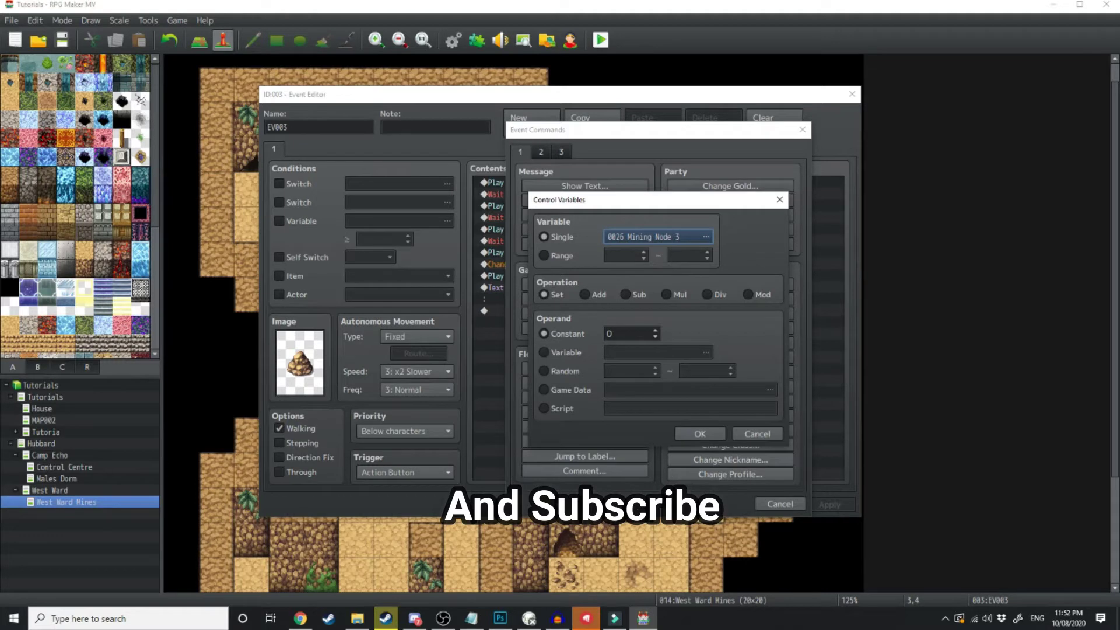
pyautogui.click(738, 432)
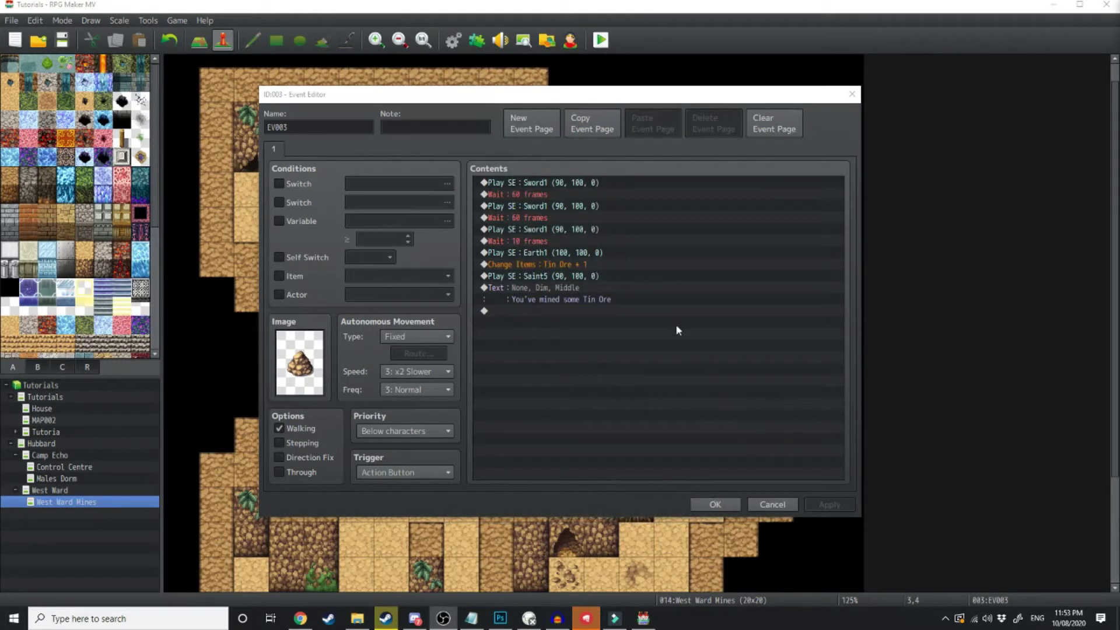
# Add Control Variables setting 0026 Mining Node 3 to constant 3.
pyautogui.doubleClick(581, 313)
pyautogui.click(584, 313)
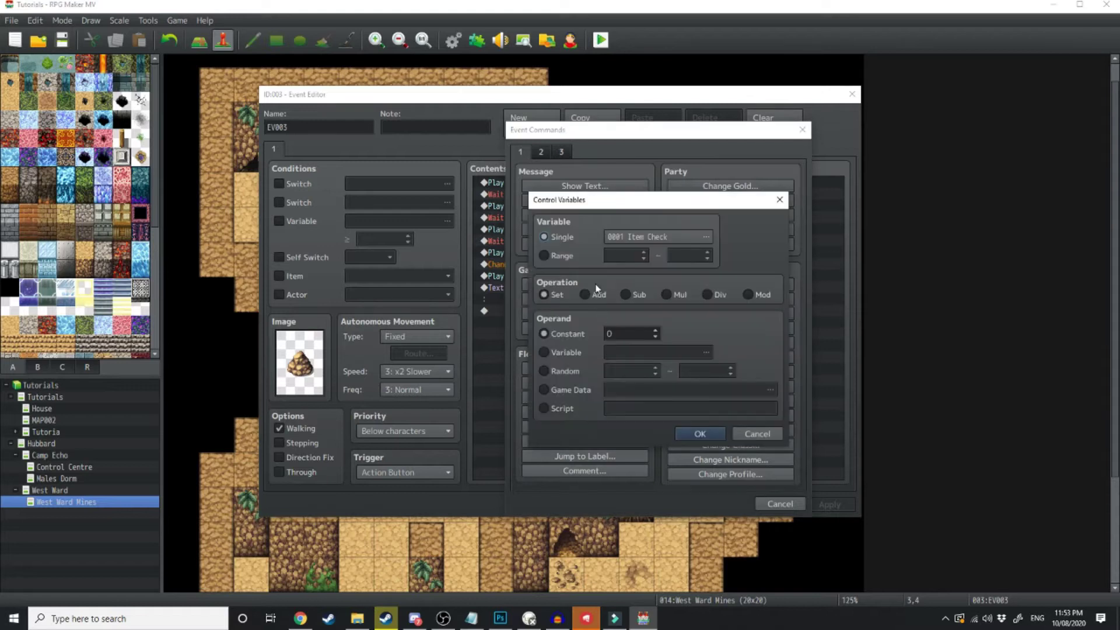
pyautogui.click(679, 236)
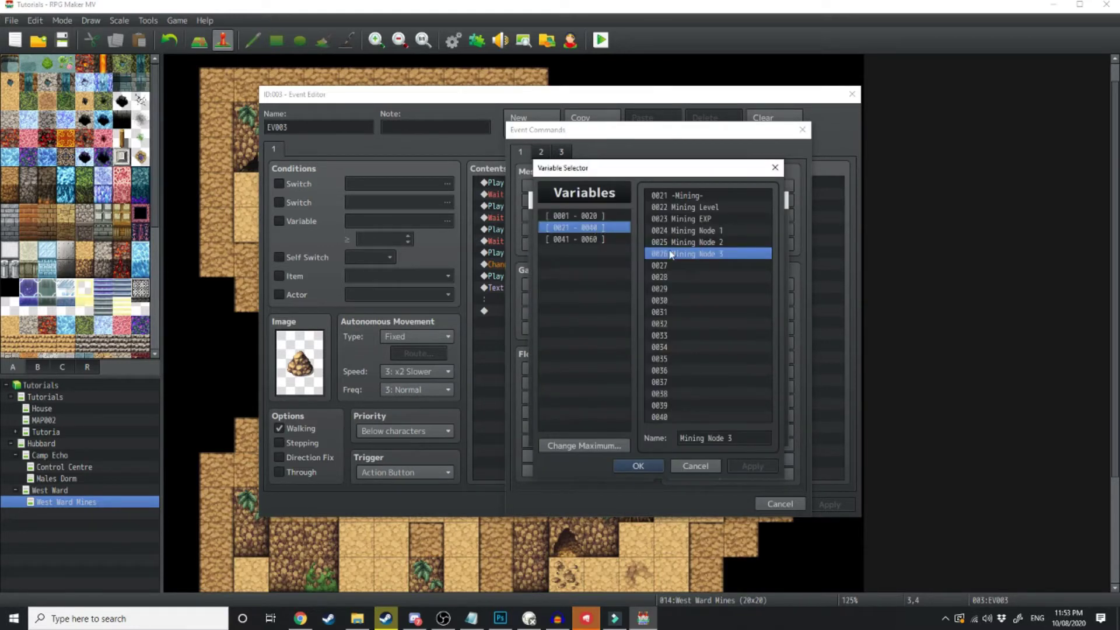
pyautogui.doubleClick(709, 257)
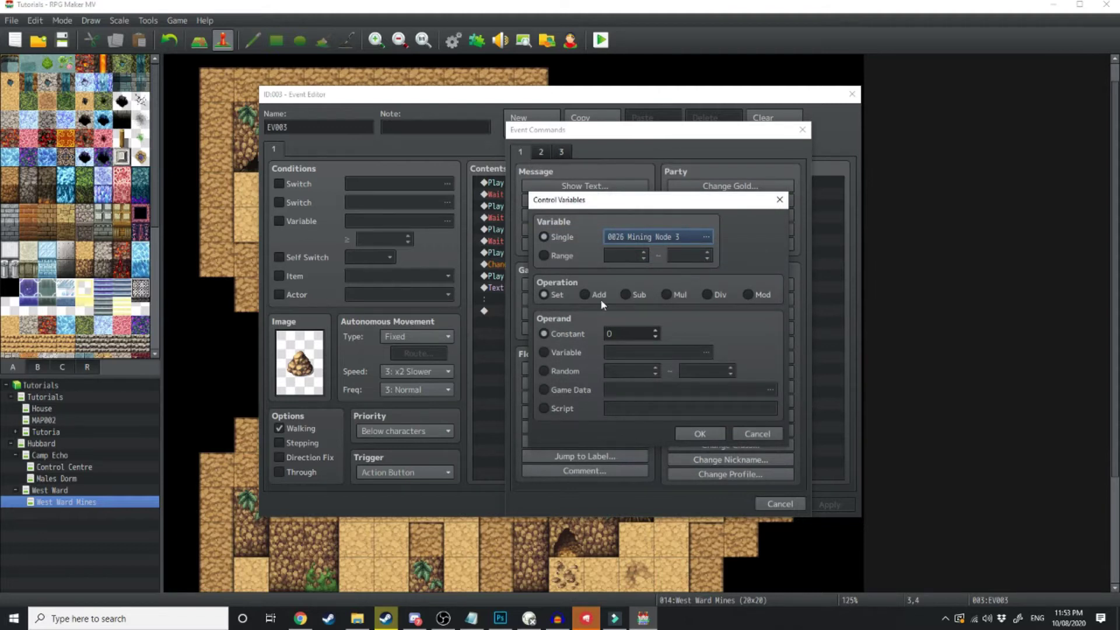
pyautogui.doubleClick(642, 333)
pyautogui.write('3')
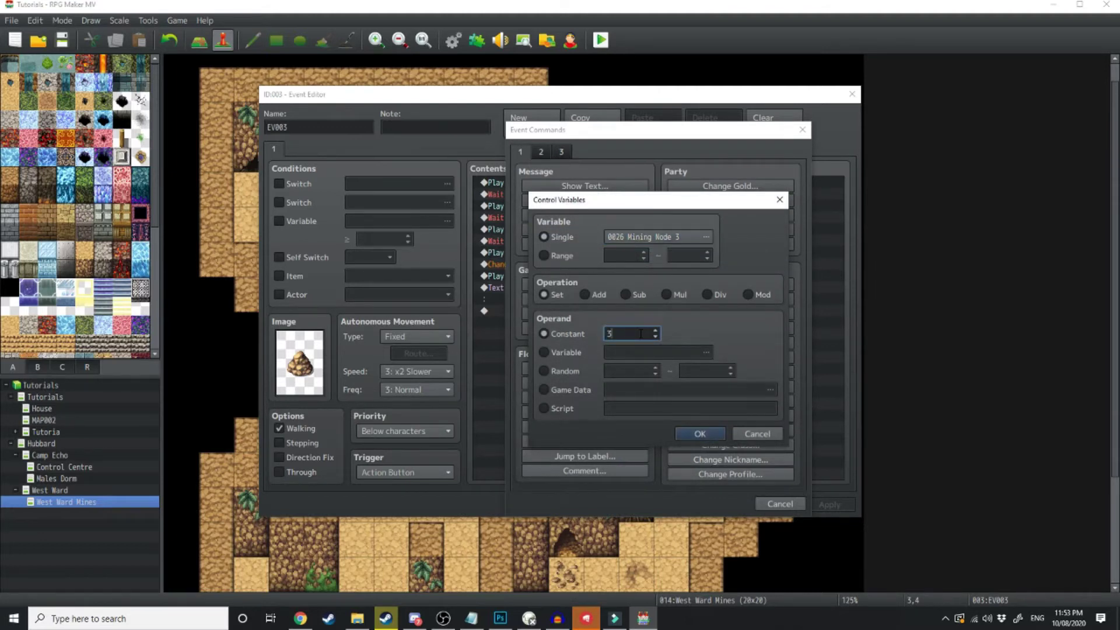
pyautogui.press('Return')
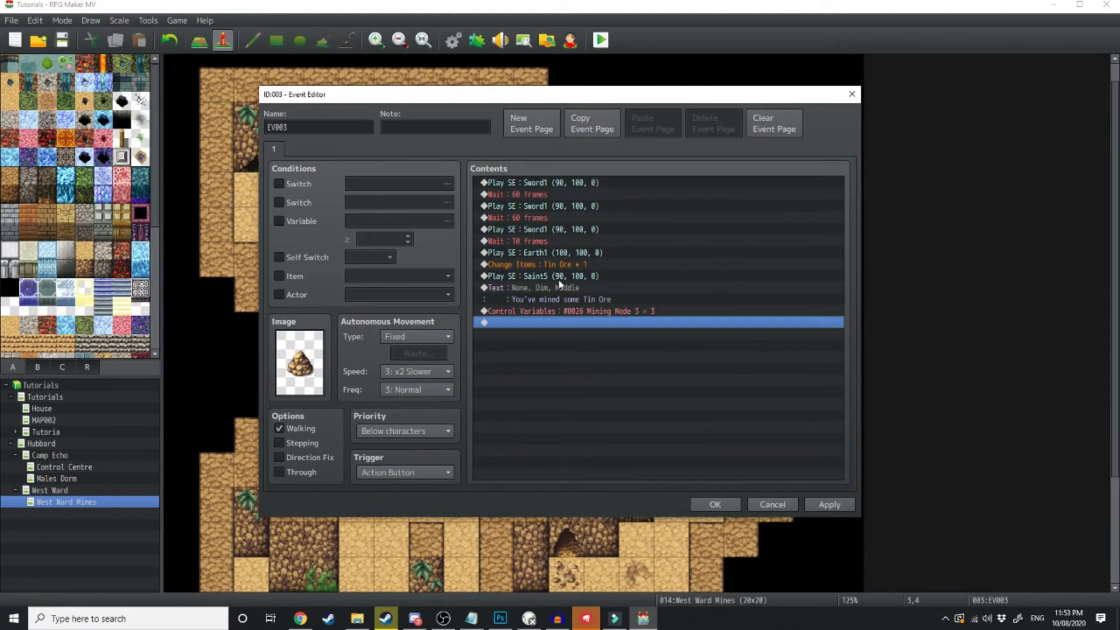
# Make page 1 conditional on variable 0026 Mining Node 3.
pyautogui.click(280, 221)
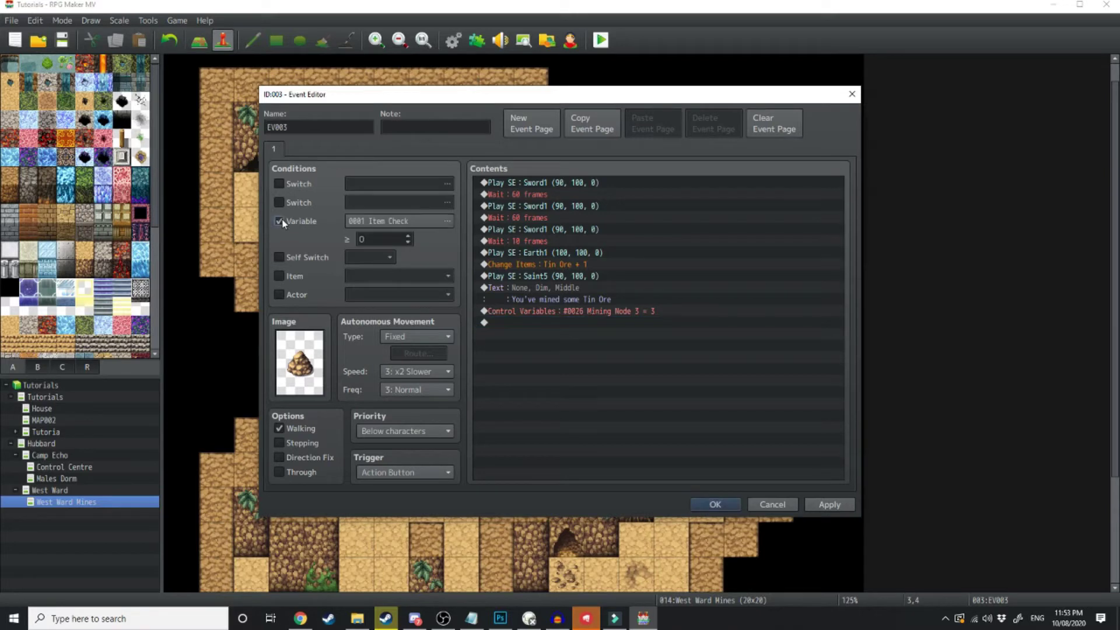
pyautogui.click(431, 222)
pyautogui.doubleClick(607, 237)
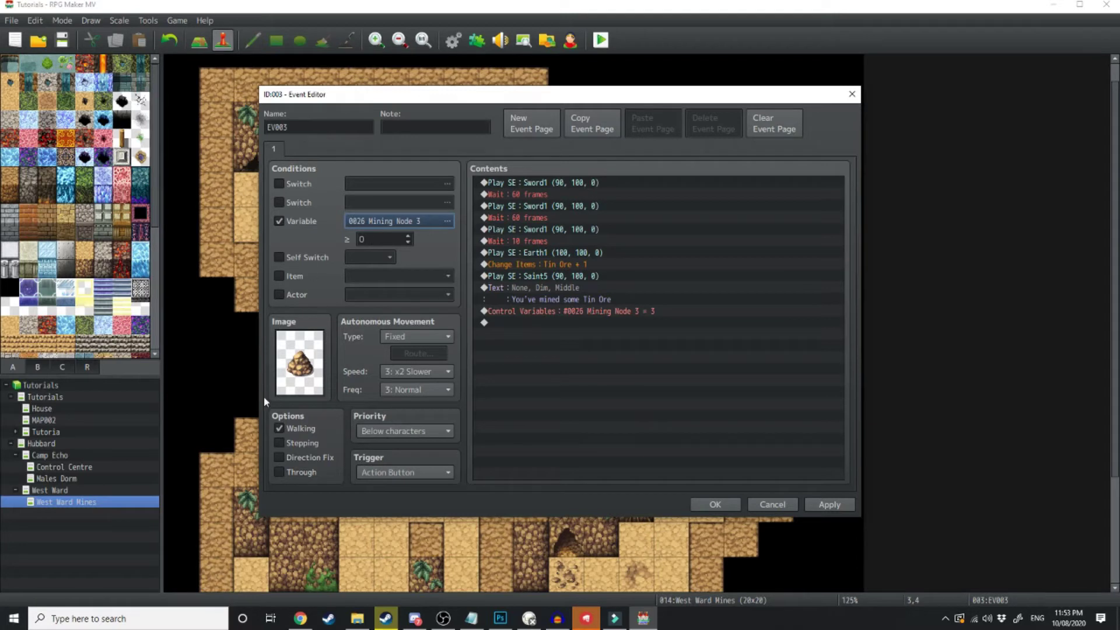
# Add a second page requiring Mining Node 3 ≥ 1 and save the event.
pyautogui.click(530, 123)
pyautogui.click(293, 150)
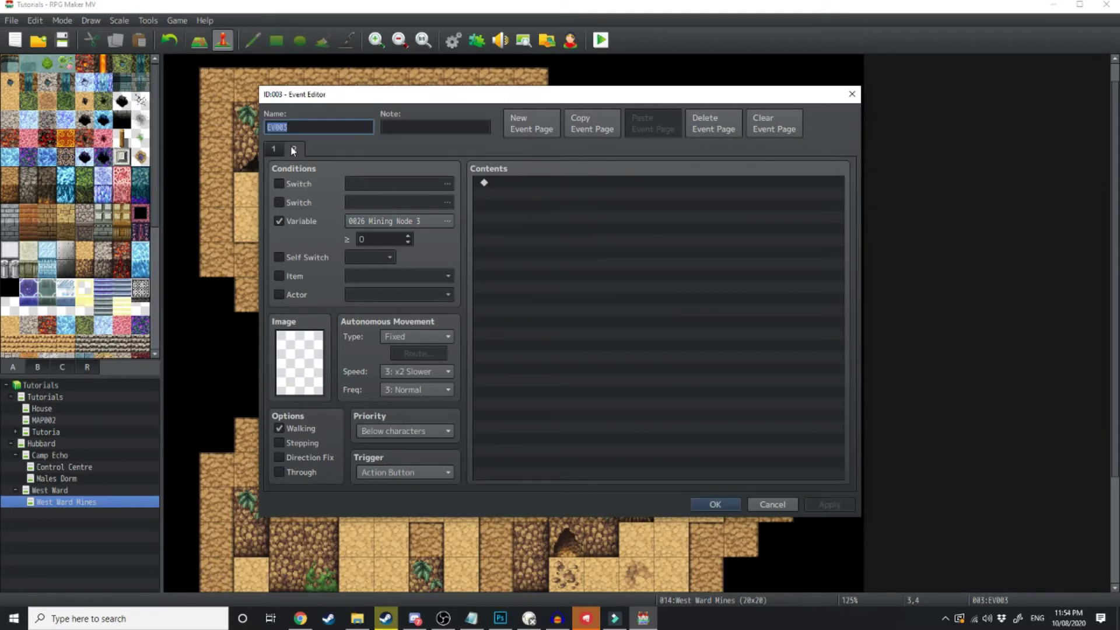
pyautogui.click(408, 236)
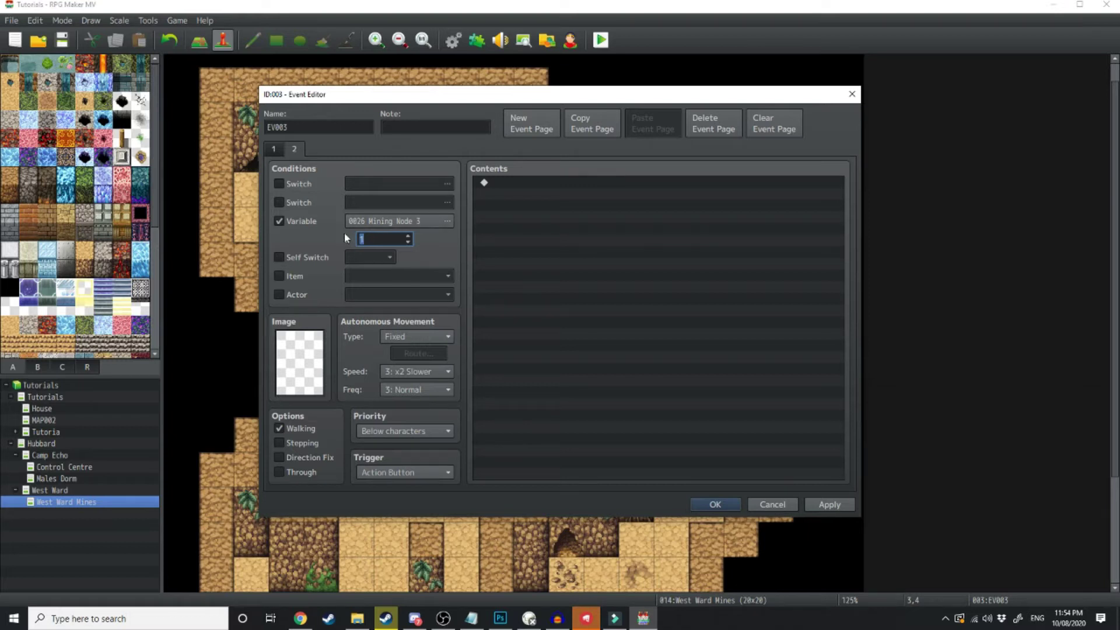
pyautogui.click(521, 241)
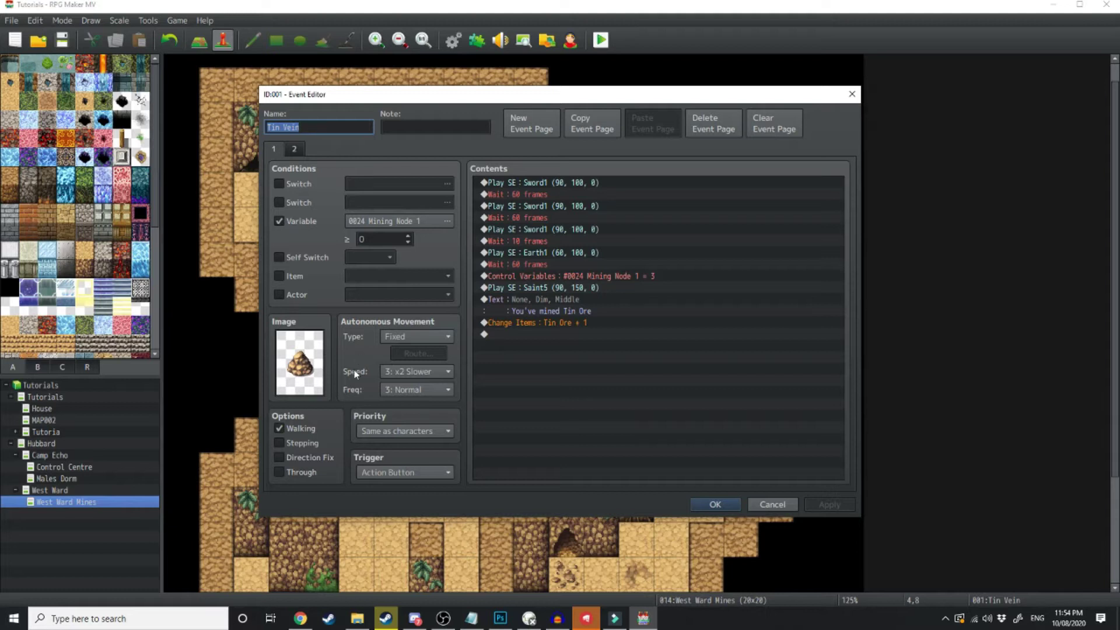
pyautogui.click(718, 505)
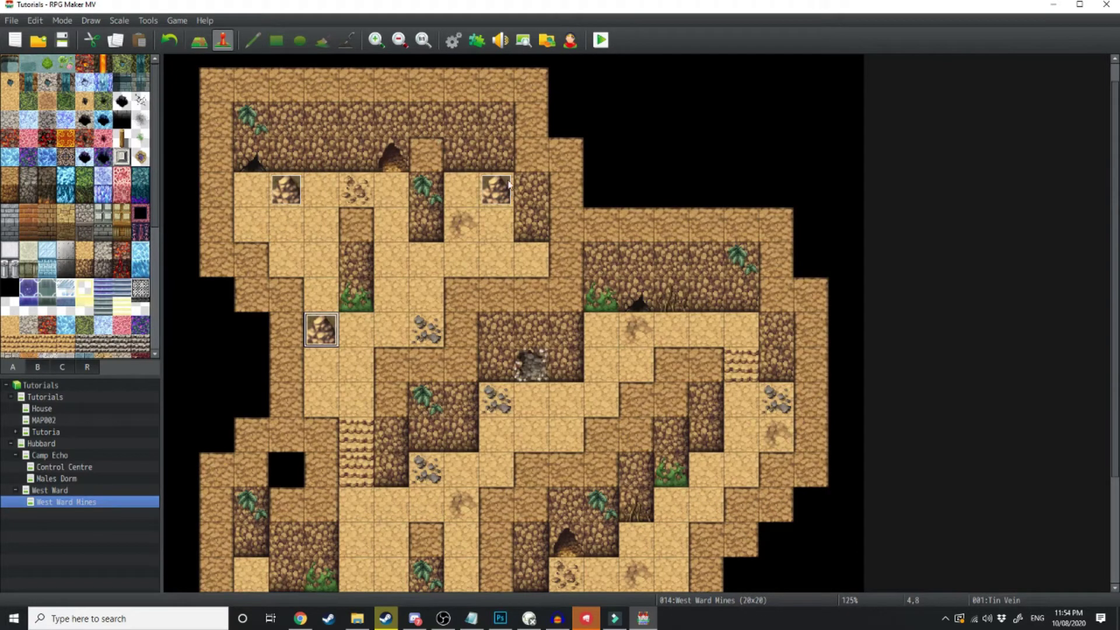
# Open the Node Respawn common event and select the line inside its If block.
pyautogui.click(454, 50)
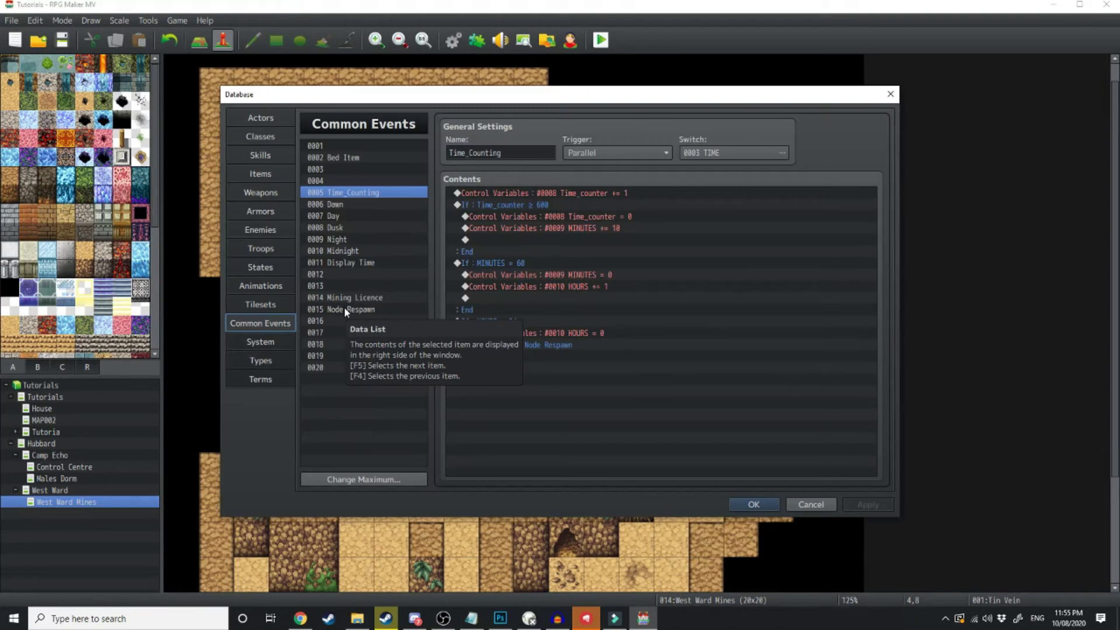
pyautogui.click(346, 310)
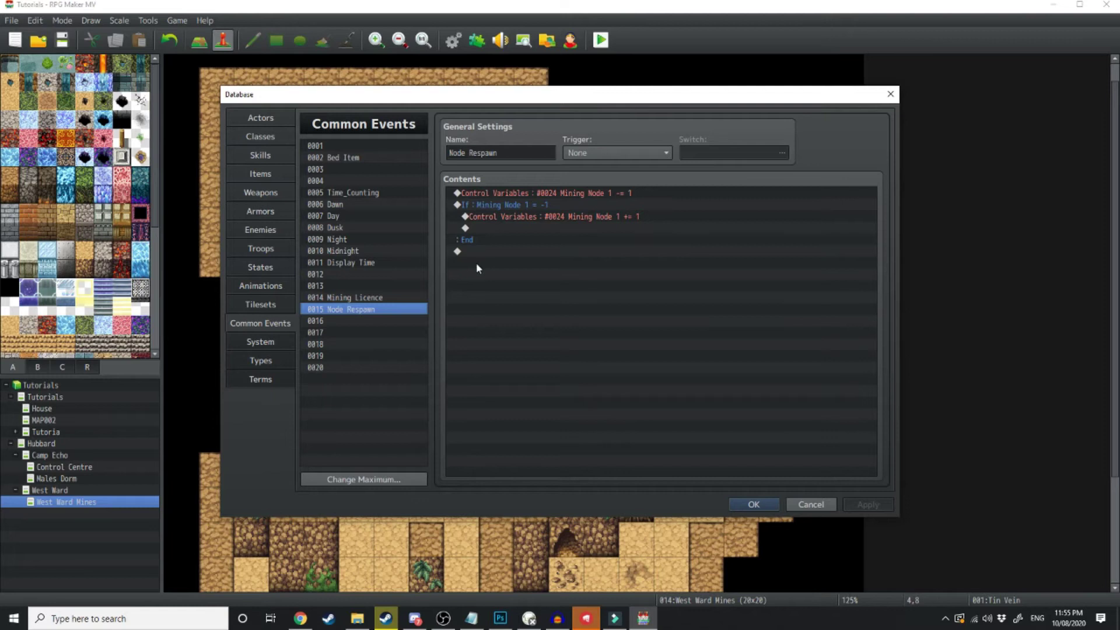
pyautogui.click(532, 382)
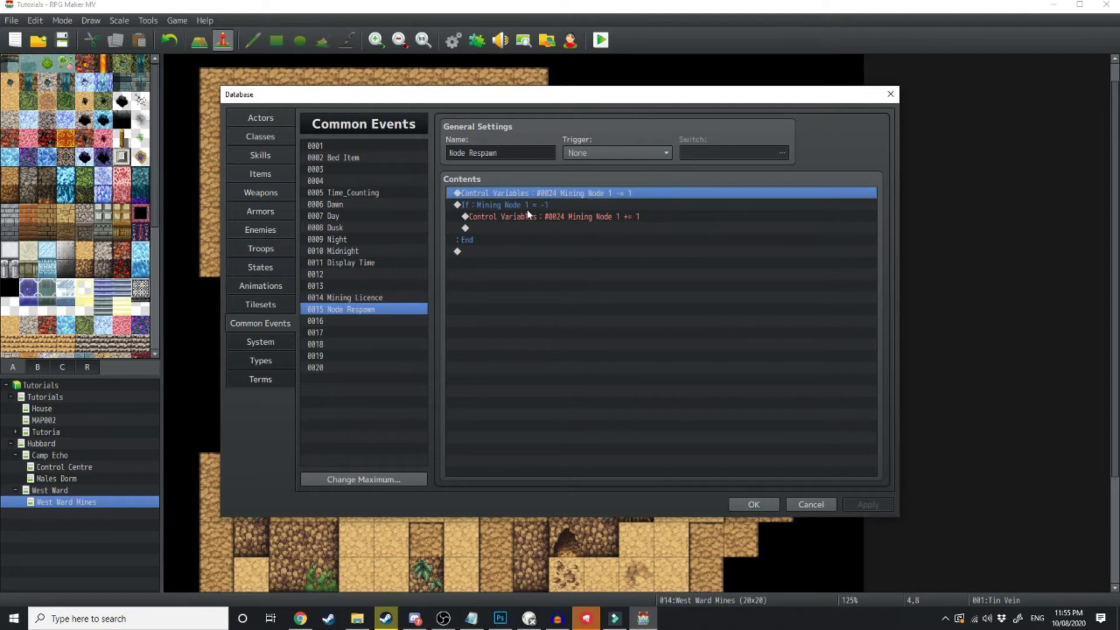
pyautogui.click(535, 228)
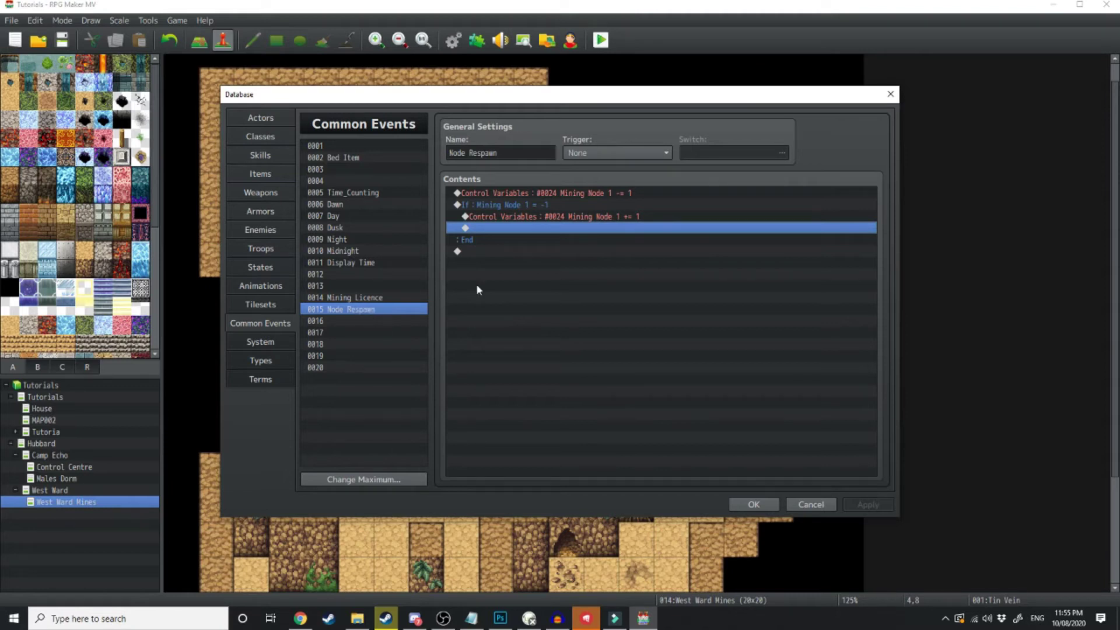
# Insert Control Variables subtracting constant 1 from 0026 Mining Node 3.
pyautogui.press('Return')
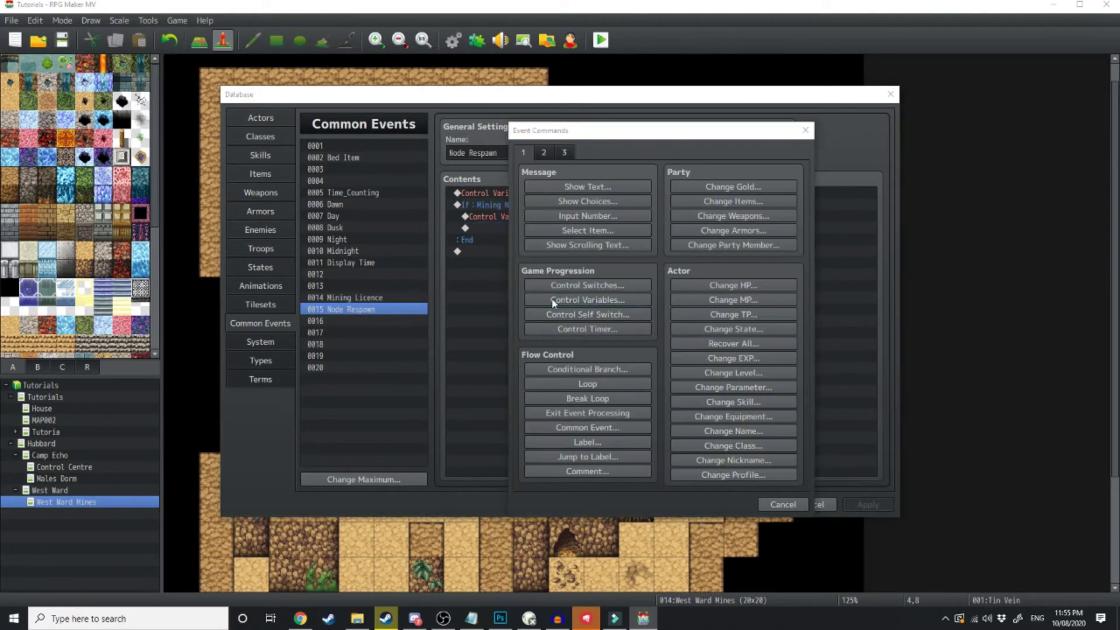
pyautogui.click(587, 300)
pyautogui.click(684, 236)
pyautogui.doubleClick(705, 255)
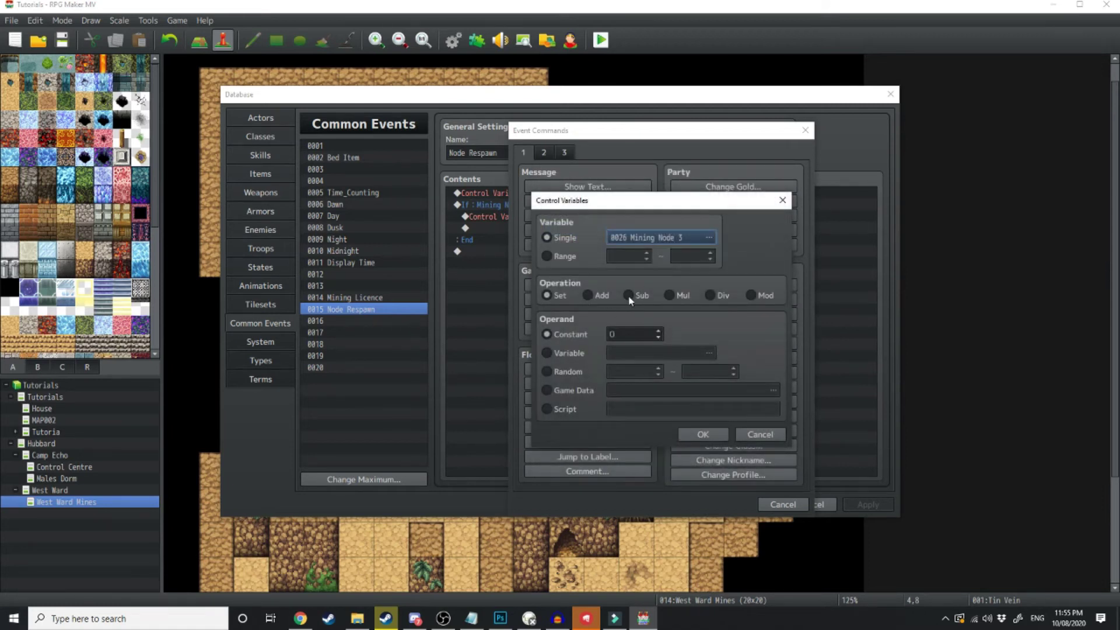
pyautogui.click(629, 295)
pyautogui.click(657, 331)
pyautogui.click(699, 434)
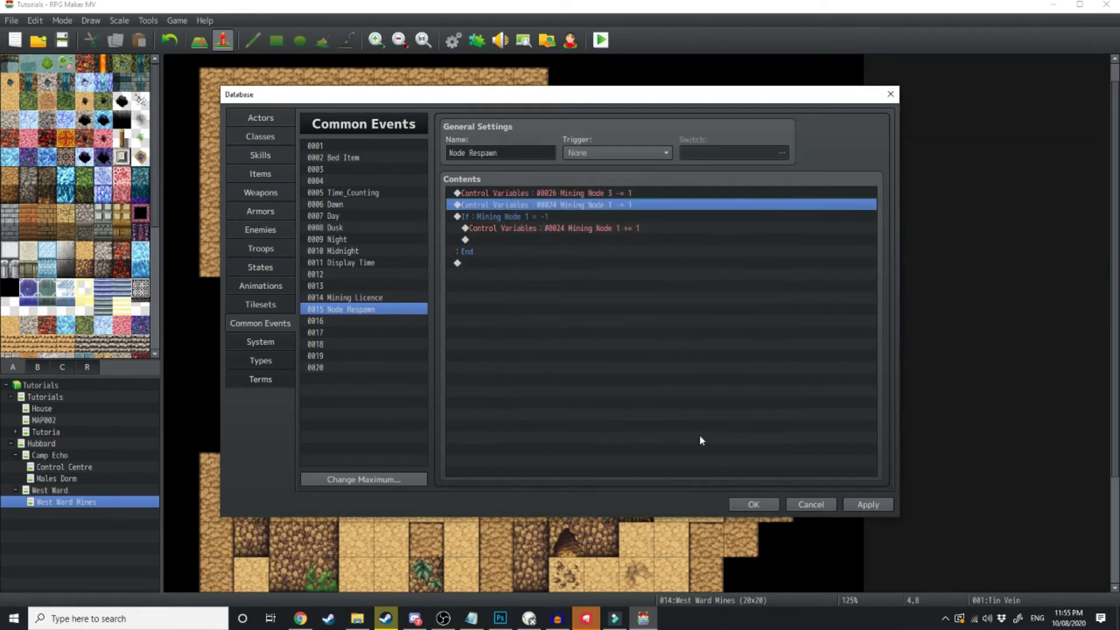
pyautogui.click(341, 297)
pyautogui.click(349, 310)
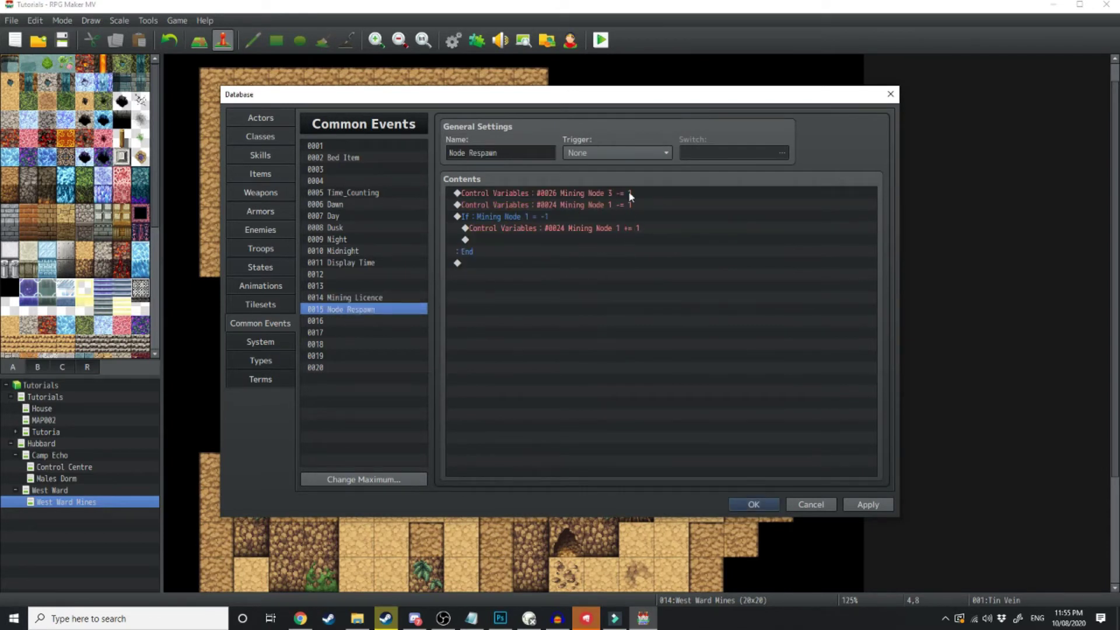
# Add a Conditional Branch at the end checking 0026 Mining Node 3 = -1.
pyautogui.click(469, 264)
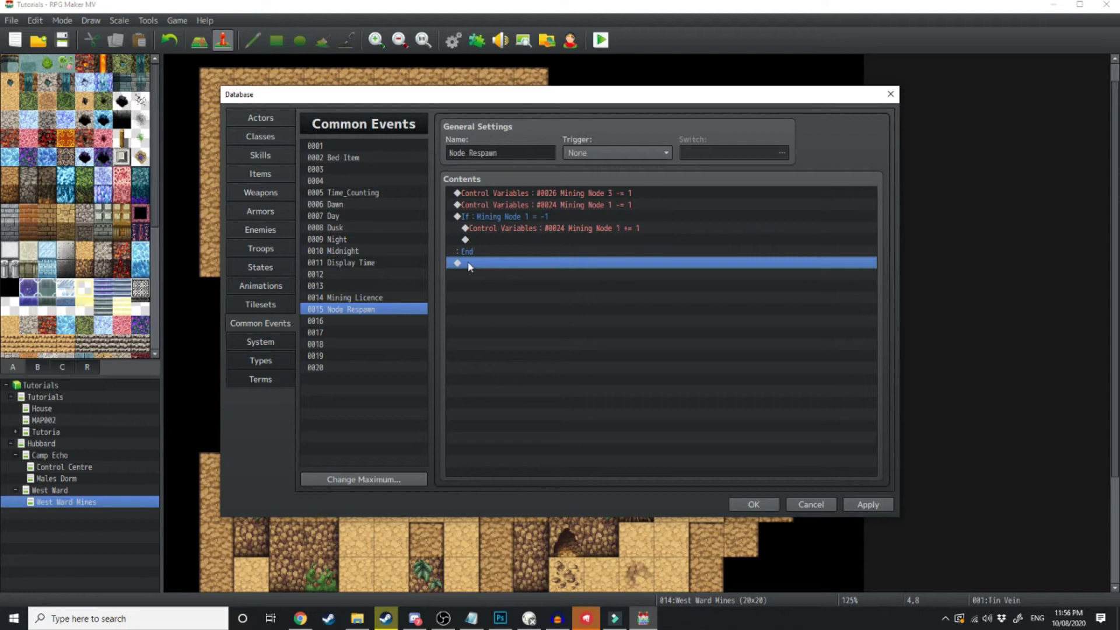
pyautogui.doubleClick(468, 264)
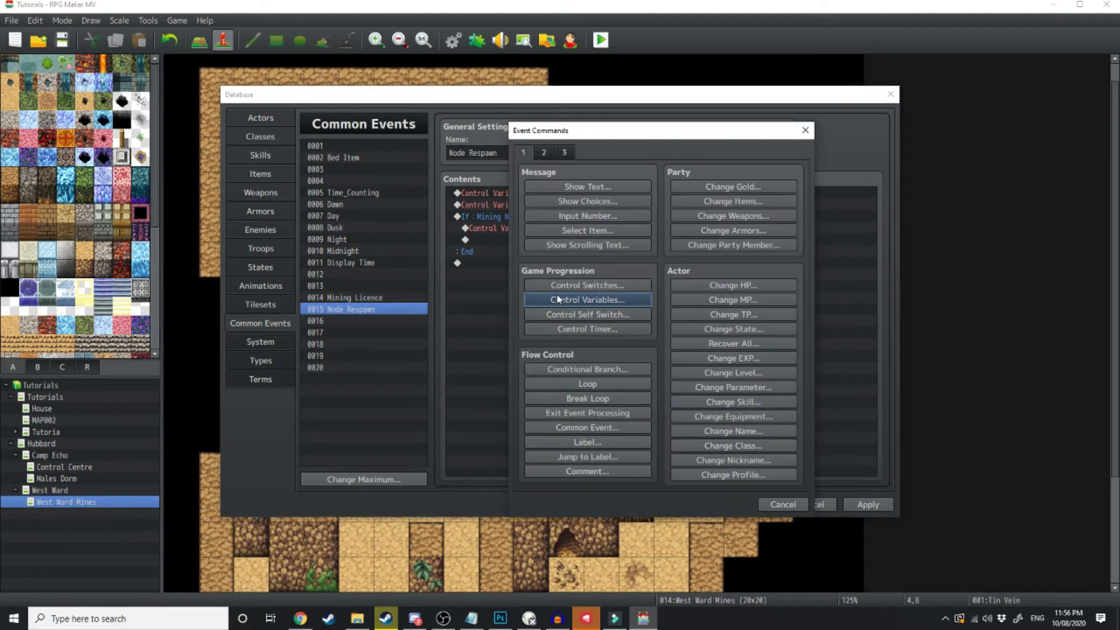
pyautogui.click(585, 368)
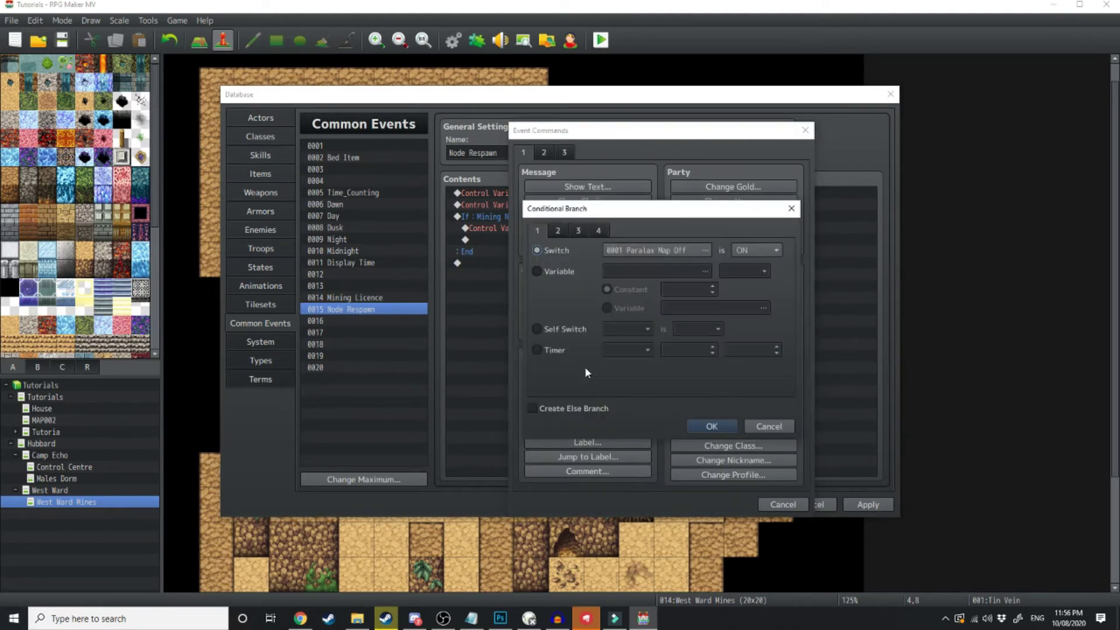
pyautogui.click(536, 271)
pyautogui.click(705, 271)
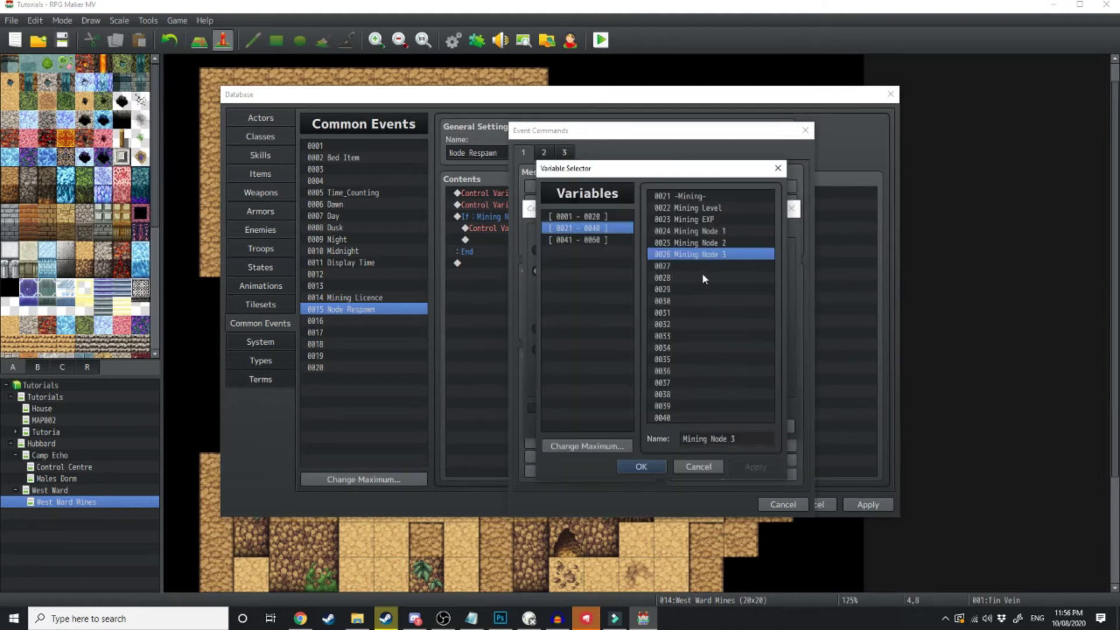
pyautogui.doubleClick(717, 254)
pyautogui.click(740, 271)
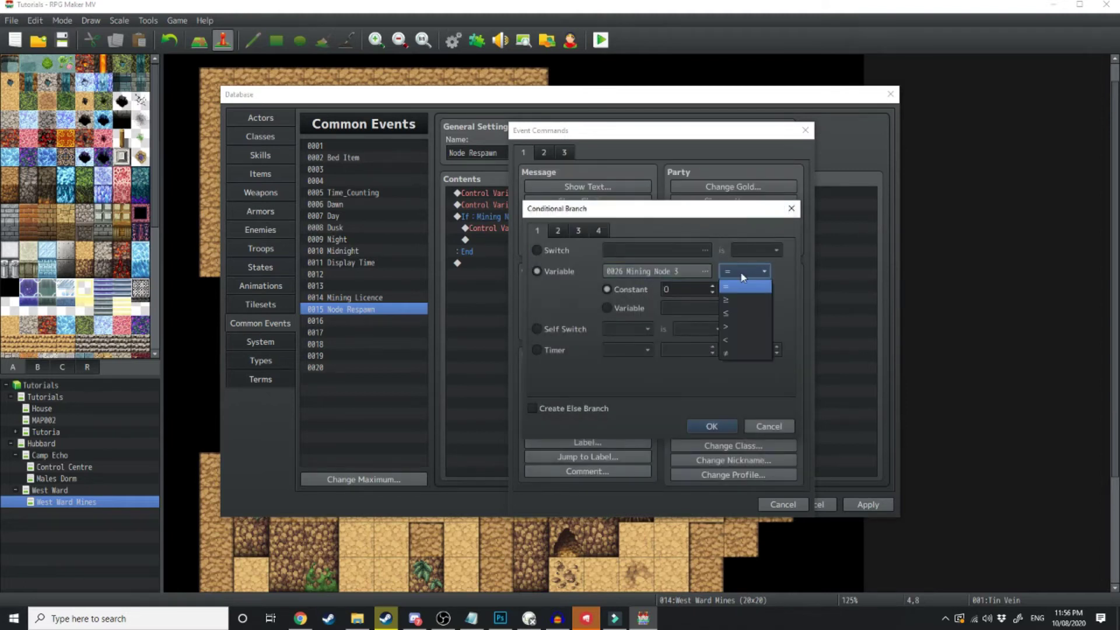
pyautogui.click(732, 286)
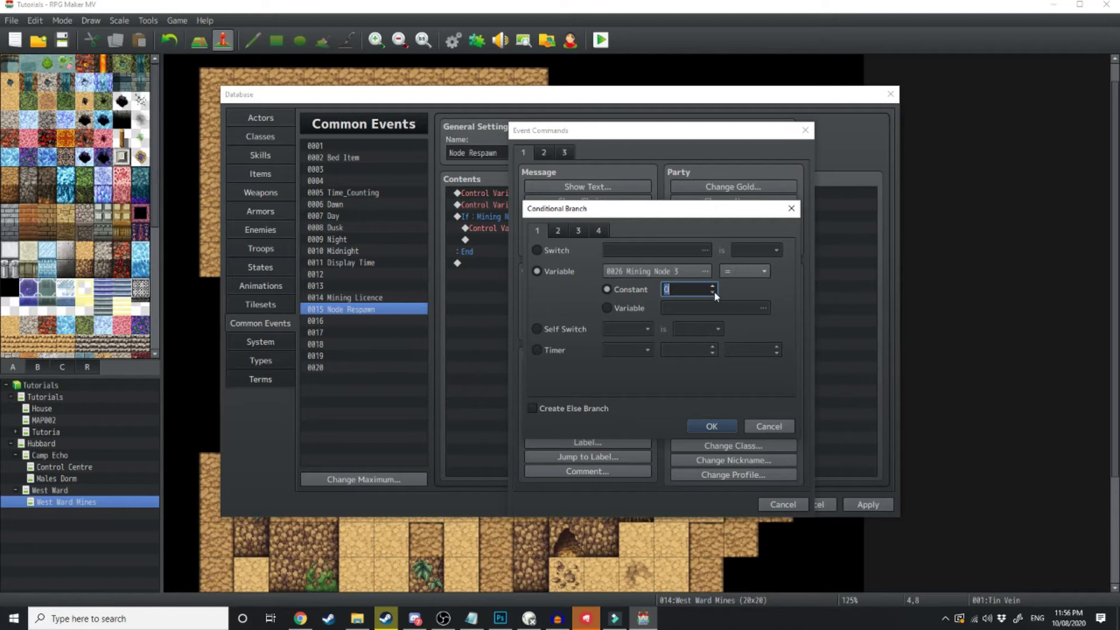
pyautogui.click(711, 292)
pyautogui.click(710, 426)
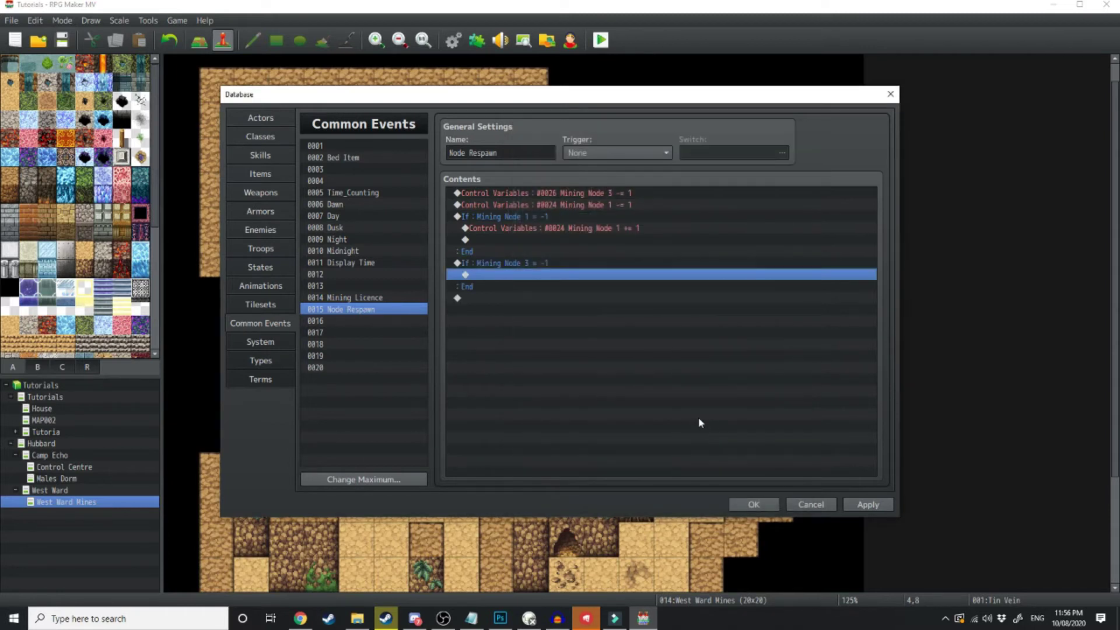
# Inside the branch, add Control Variables adding 1 to 0026 Mining Node 3.
pyautogui.doubleClick(560, 282)
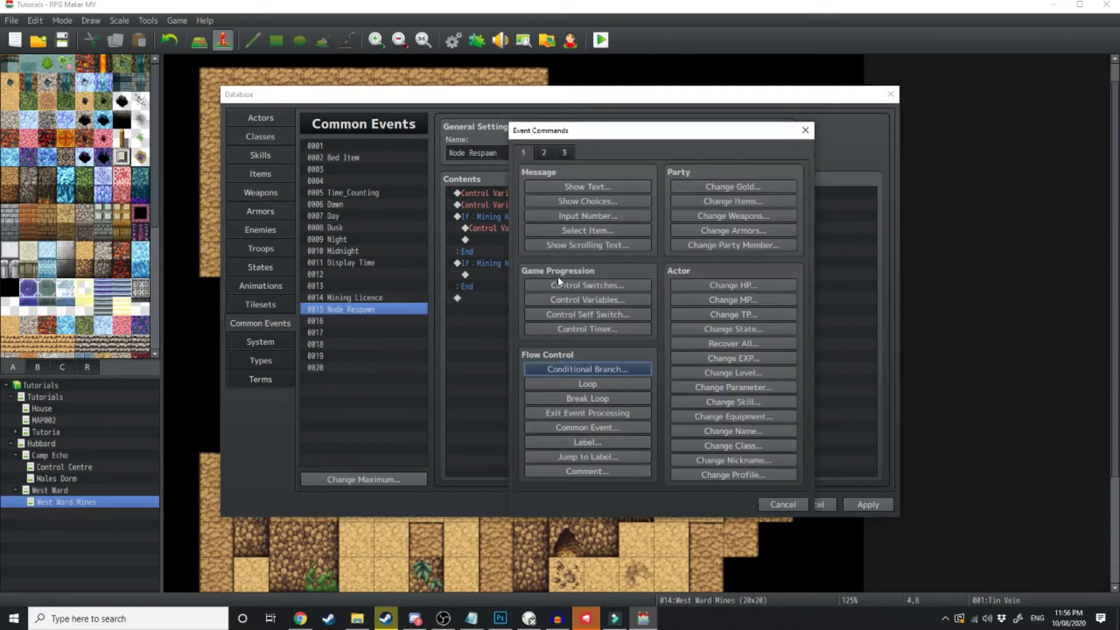
pyautogui.click(587, 297)
pyautogui.click(588, 295)
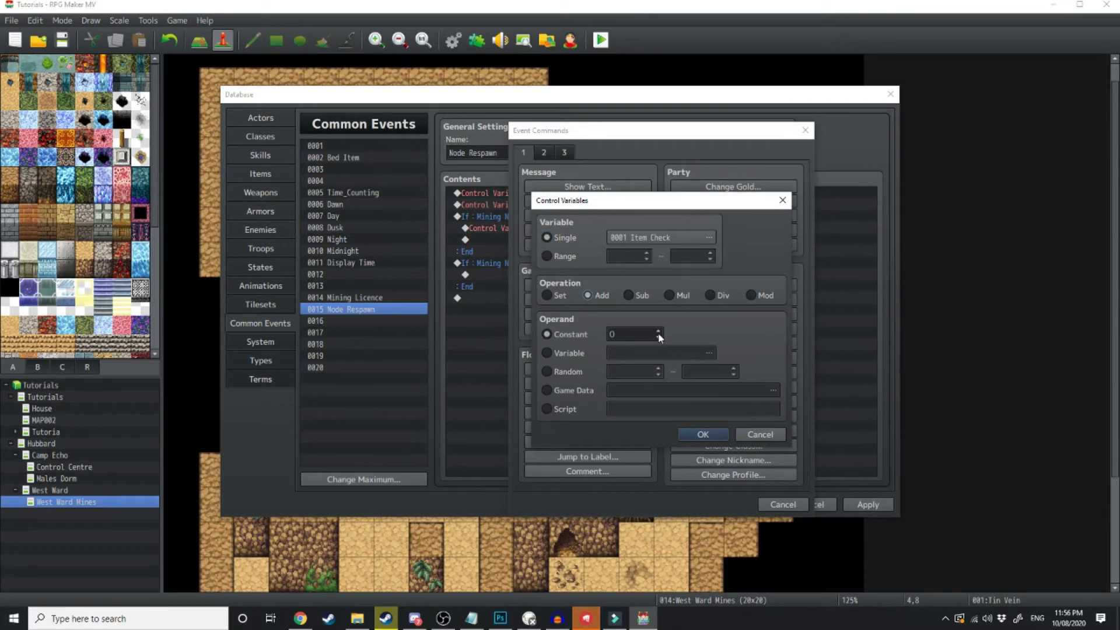
pyautogui.click(658, 331)
pyautogui.click(691, 238)
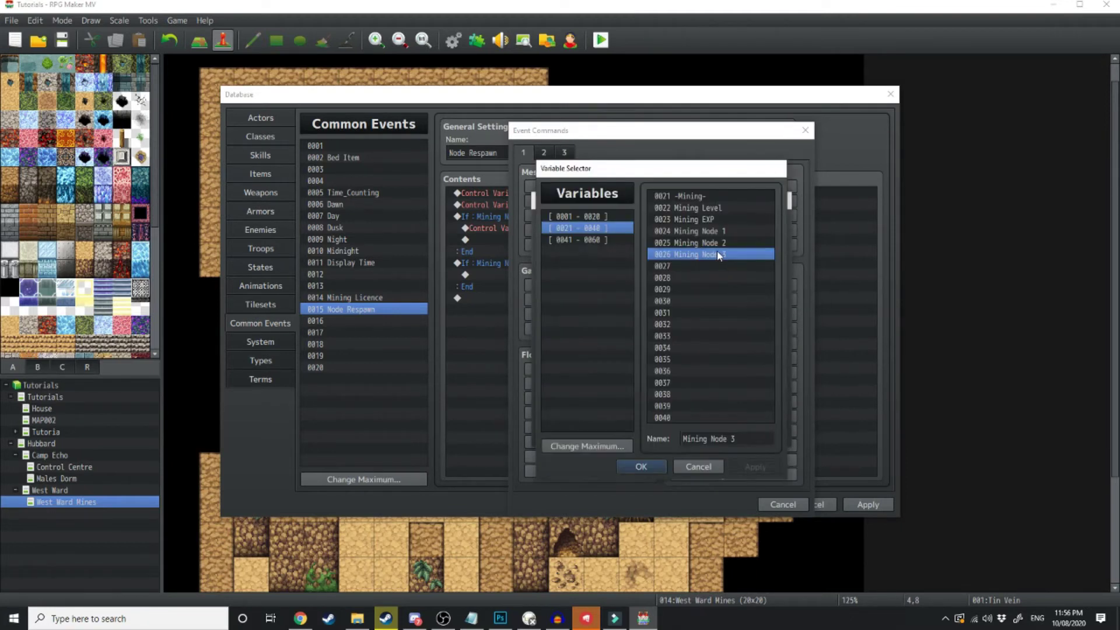
pyautogui.doubleClick(717, 256)
pyautogui.click(706, 435)
pyautogui.click(547, 297)
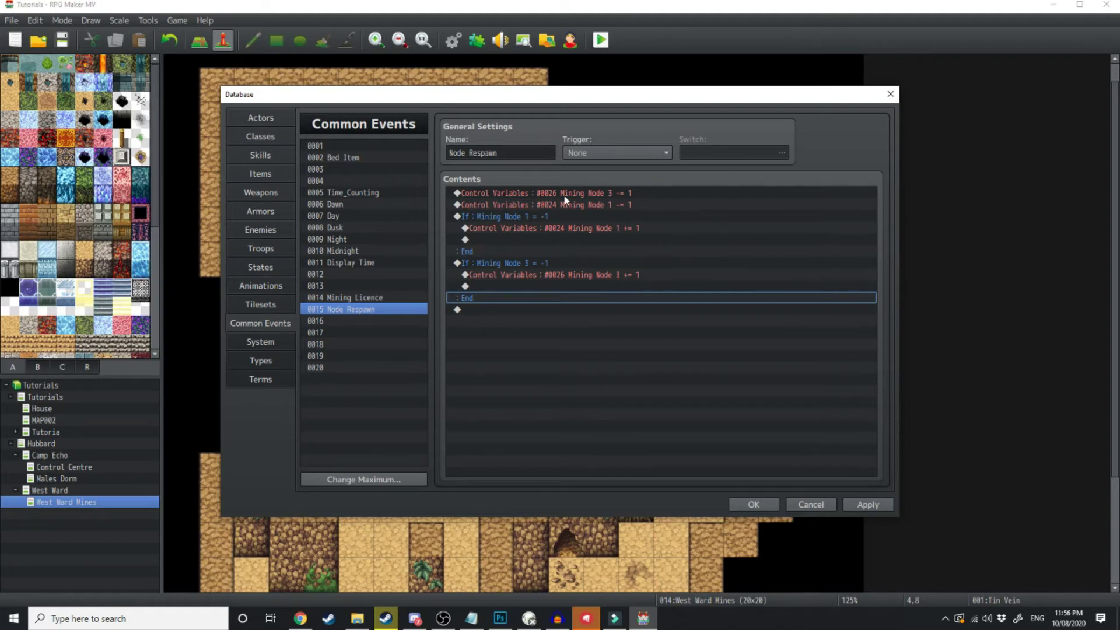
# Review the Mining Node 3 and Mining Node 1 subtraction and branch lines.
pyautogui.click(623, 193)
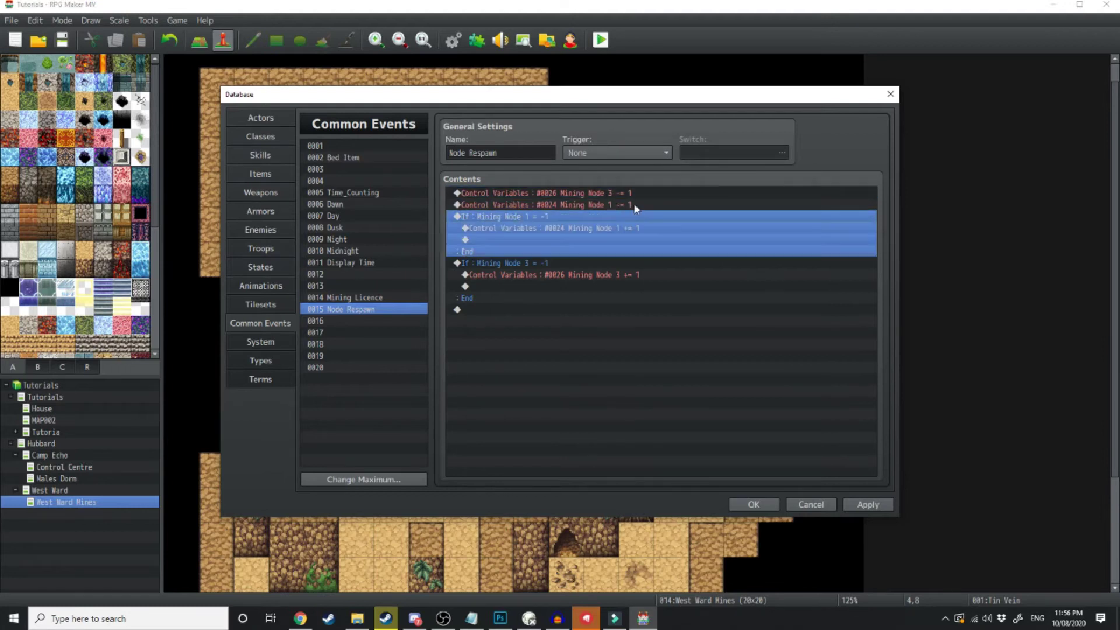
pyautogui.click(638, 228)
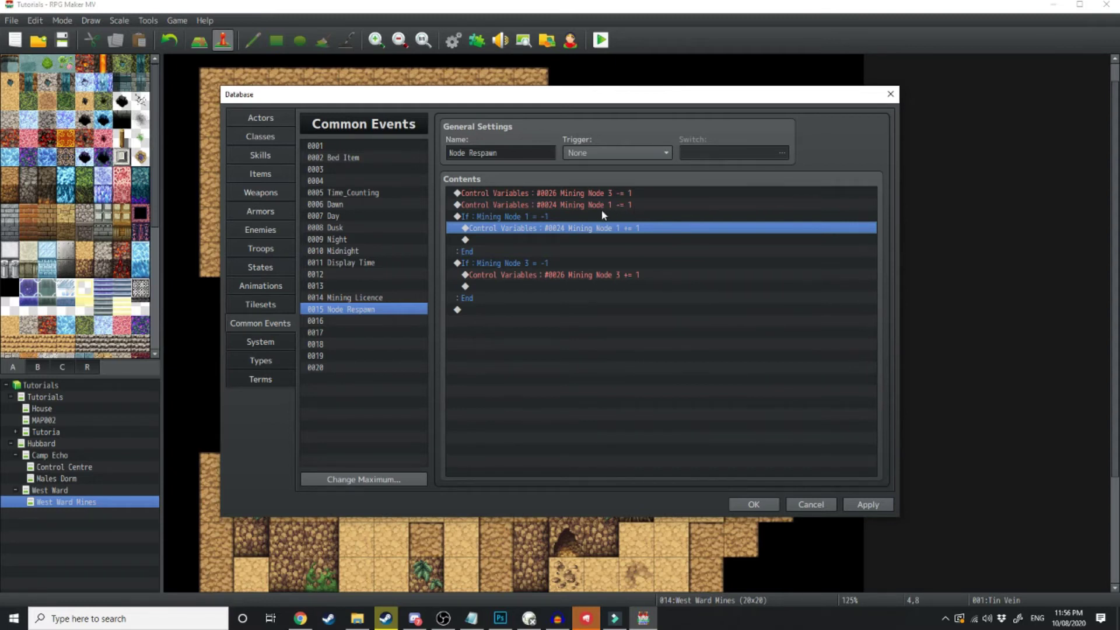
pyautogui.click(622, 194)
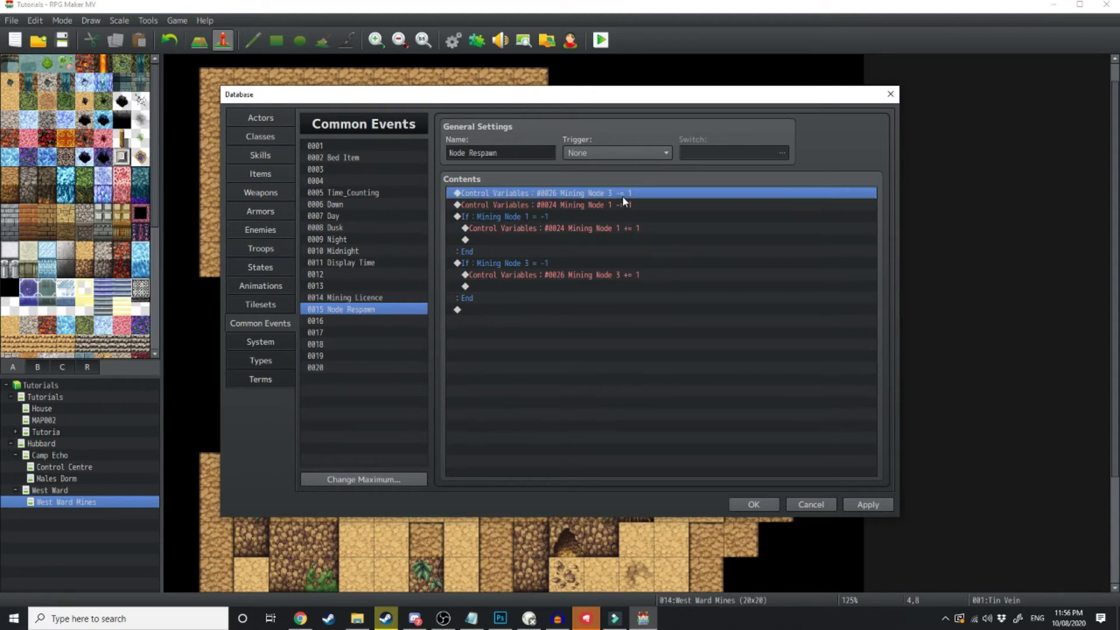
pyautogui.click(644, 207)
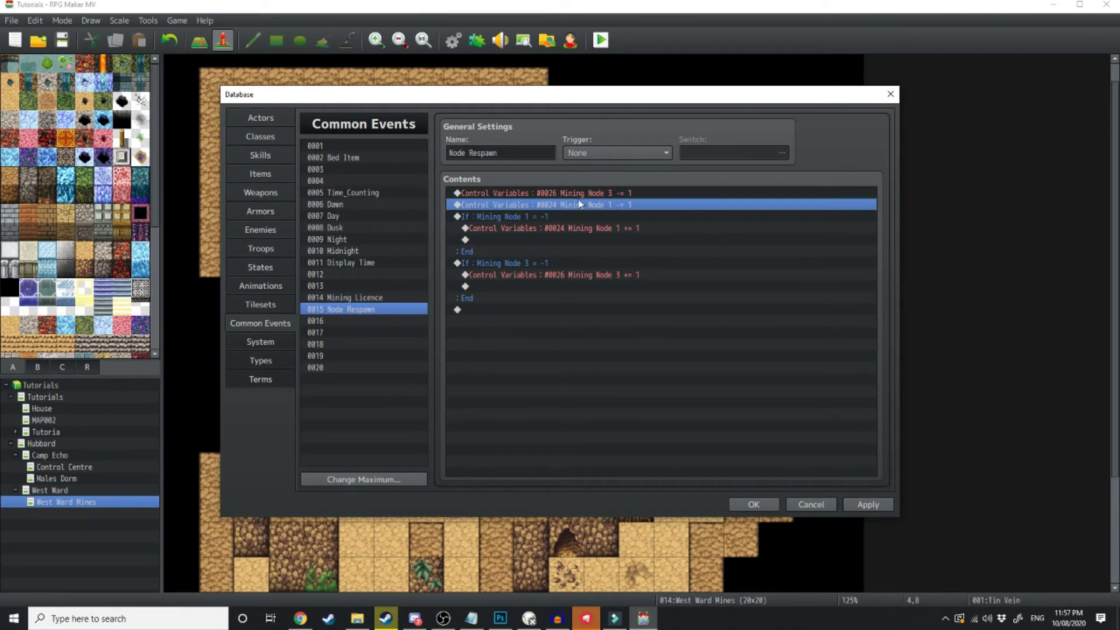
pyautogui.click(525, 217)
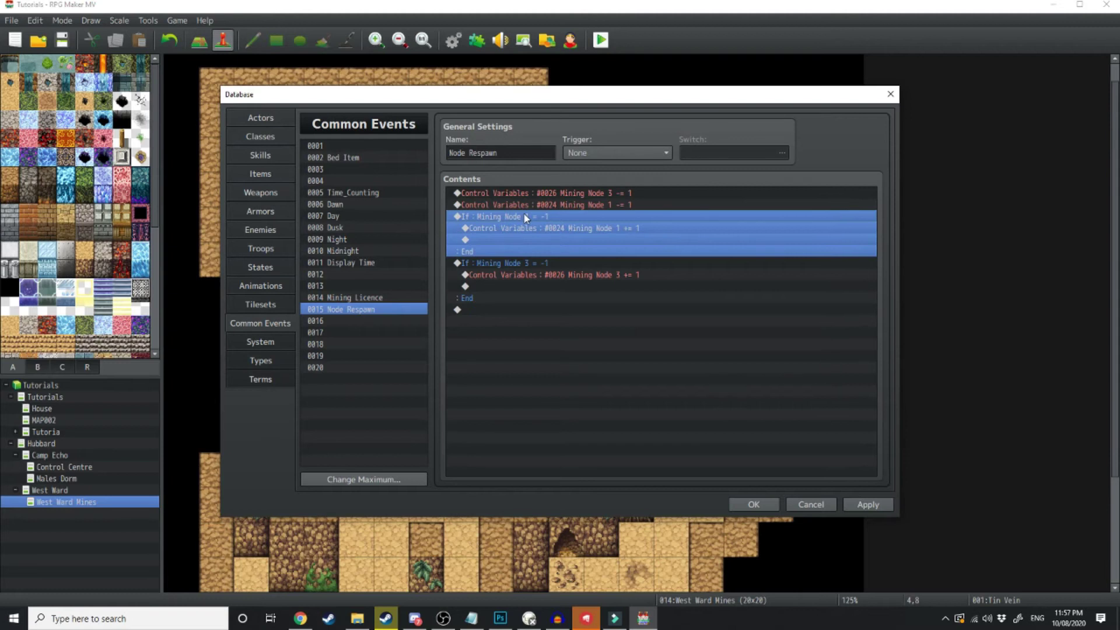
pyautogui.click(601, 230)
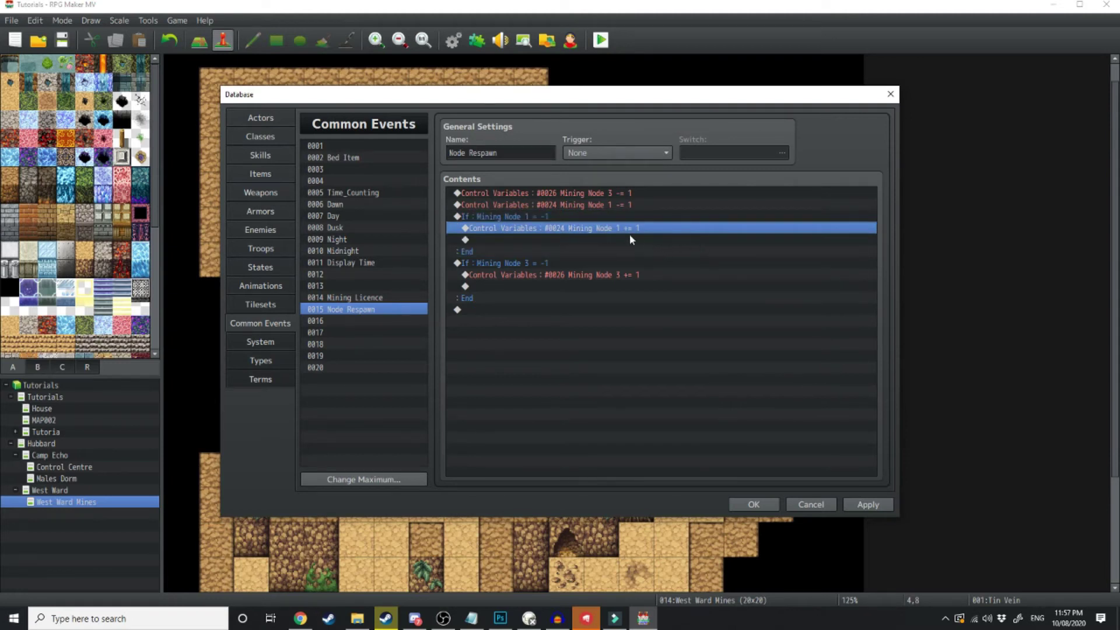
pyautogui.press('End')
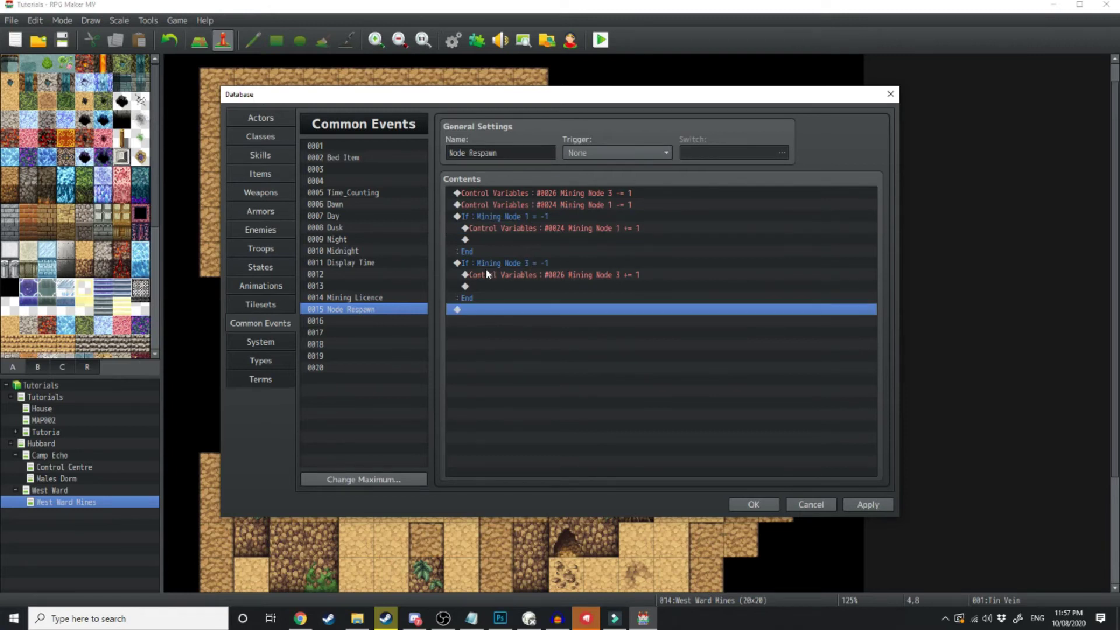
# Check the Time_Counting common event's counter and hour lines, then return to Node Respawn.
pyautogui.click(370, 194)
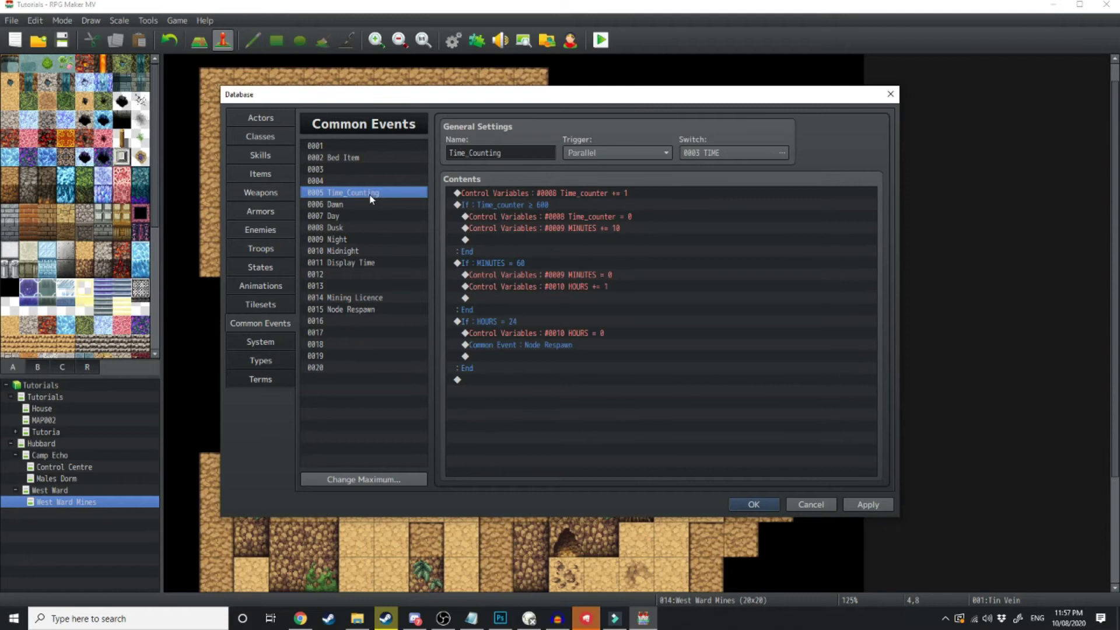
pyautogui.click(612, 194)
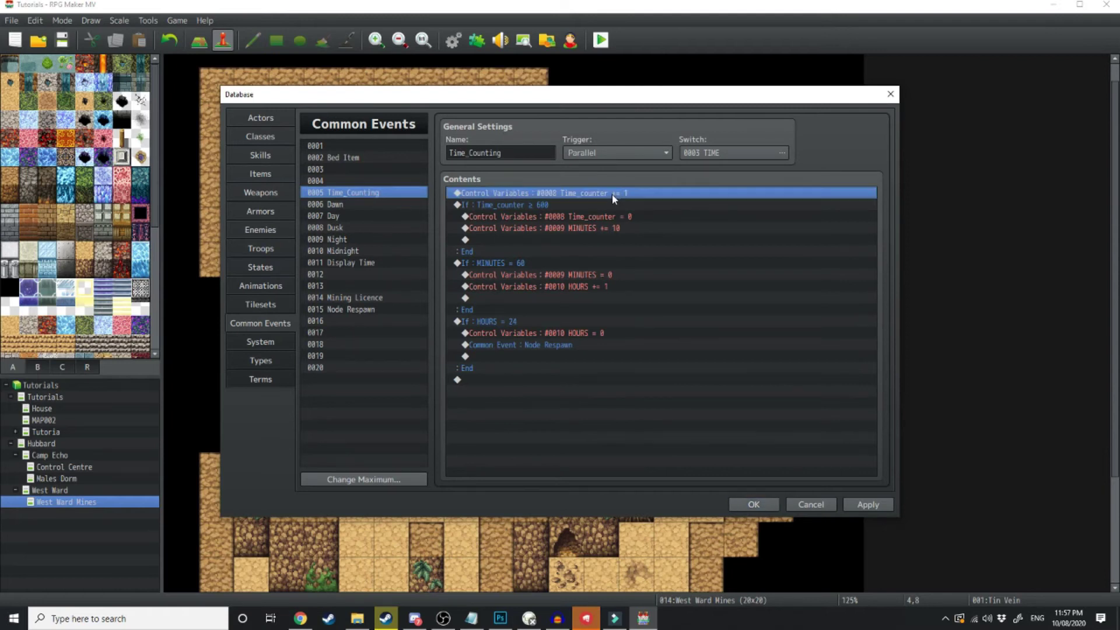
pyautogui.click(613, 217)
pyautogui.click(585, 287)
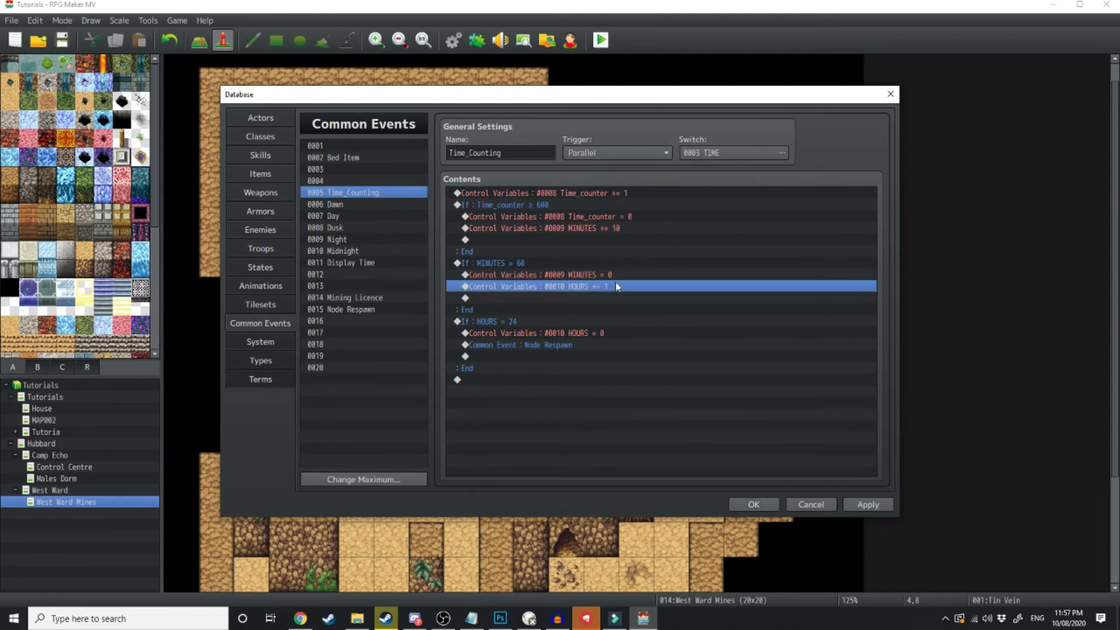
pyautogui.click(497, 333)
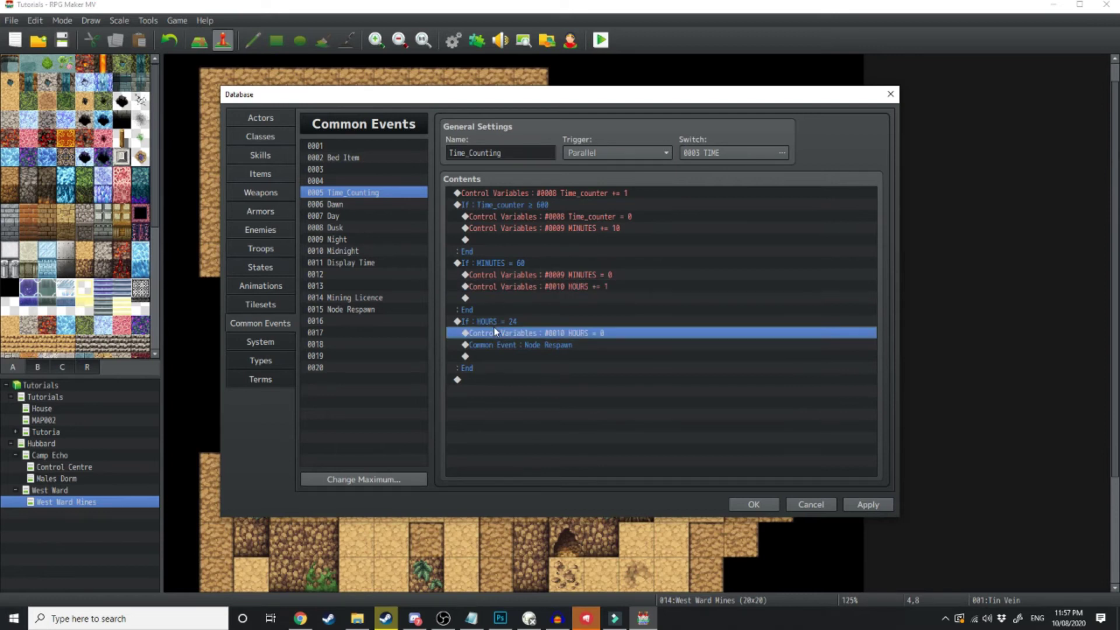
pyautogui.press('Down')
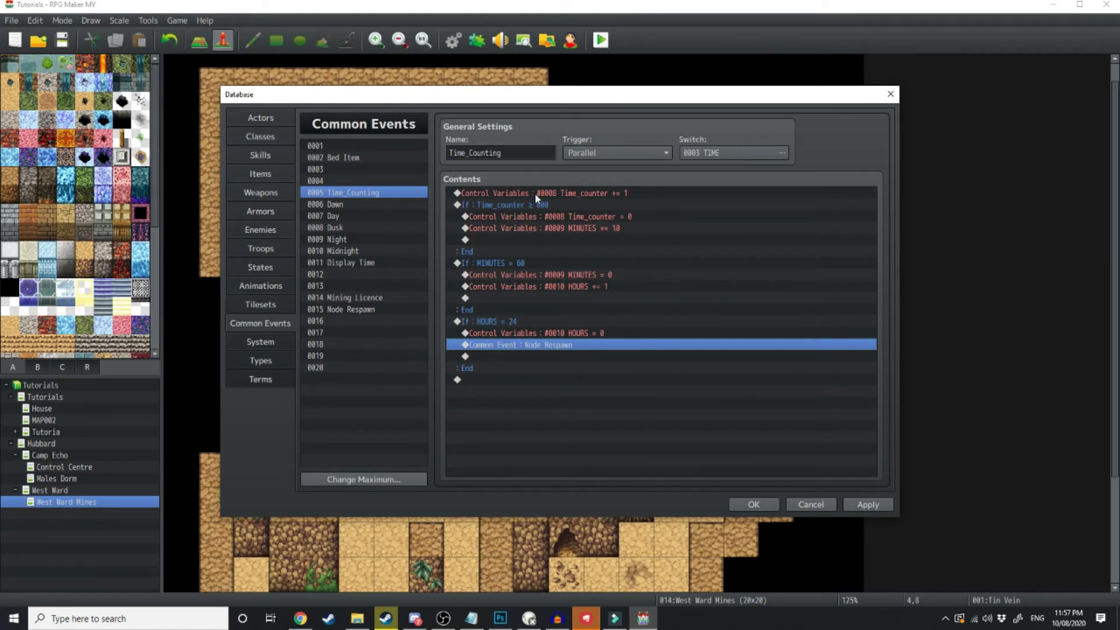
pyautogui.click(367, 309)
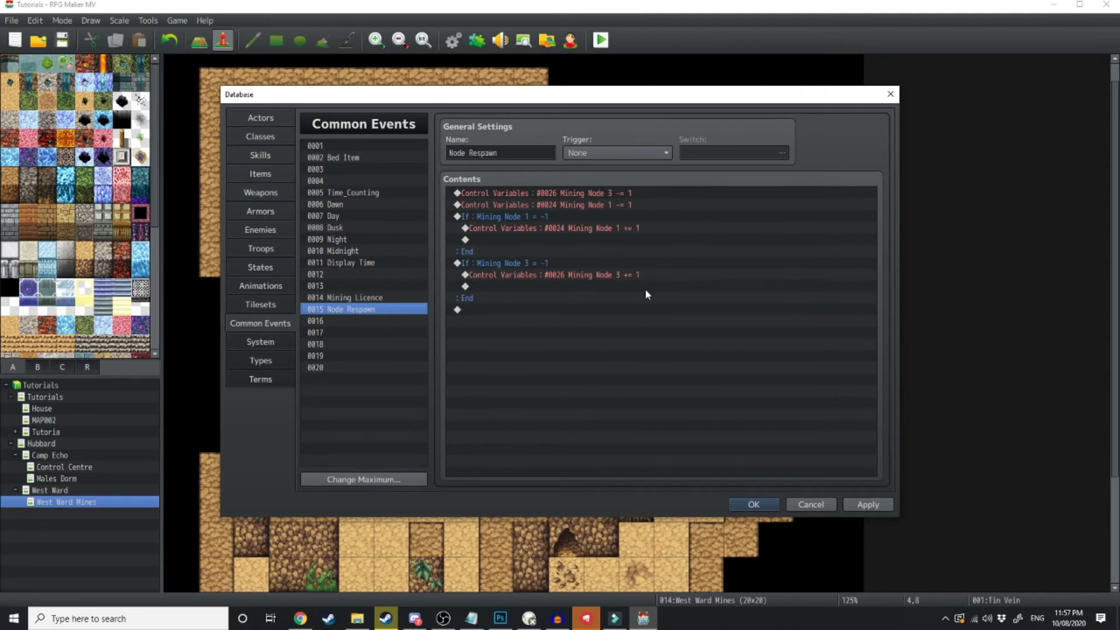
# Close the Database and move the map selection onto event EV003.
pyautogui.click(811, 503)
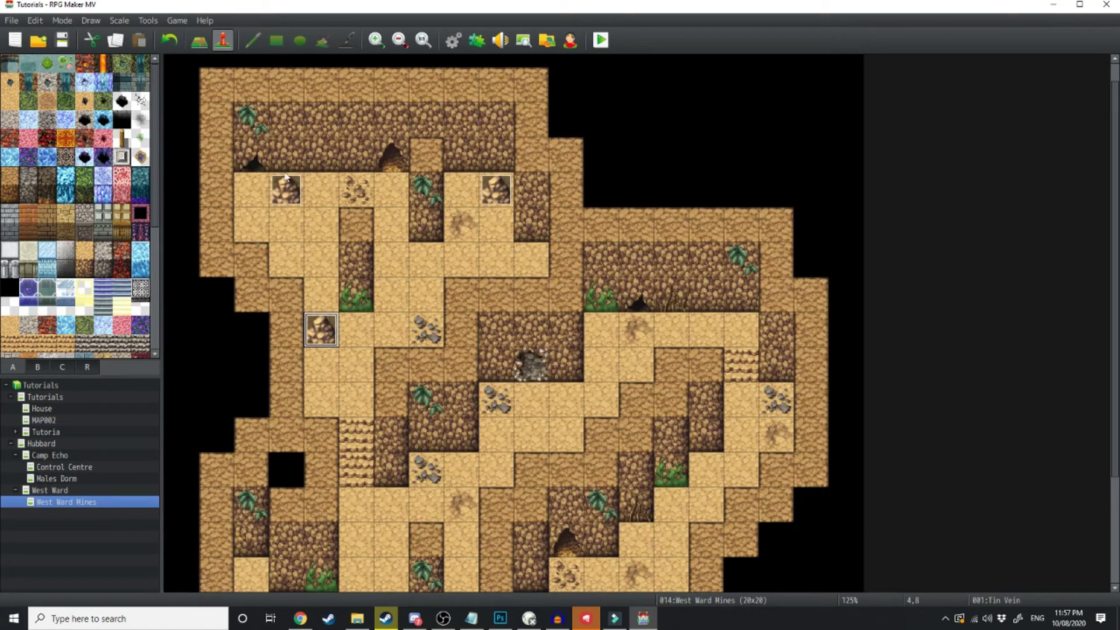
pyautogui.press('Left')
pyautogui.press('Up')
pyautogui.press('Up')
pyautogui.press('Up')
pyautogui.press('Up')
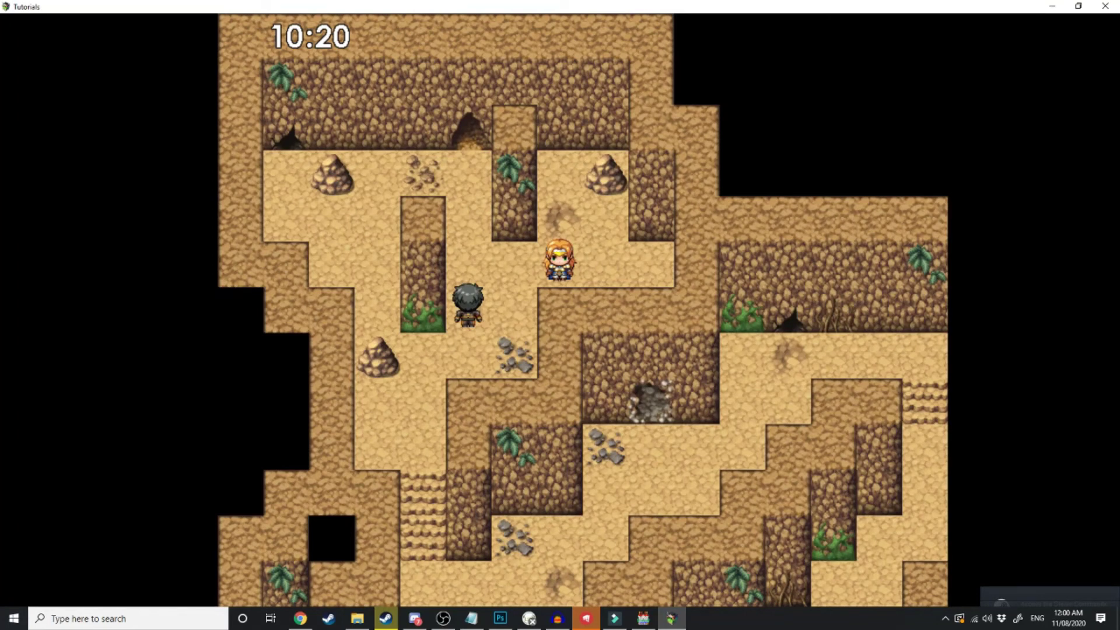
# Walk to the lower-left rock pile and mine it for Tin Ore.
pyautogui.press('Down')
pyautogui.press('Left')
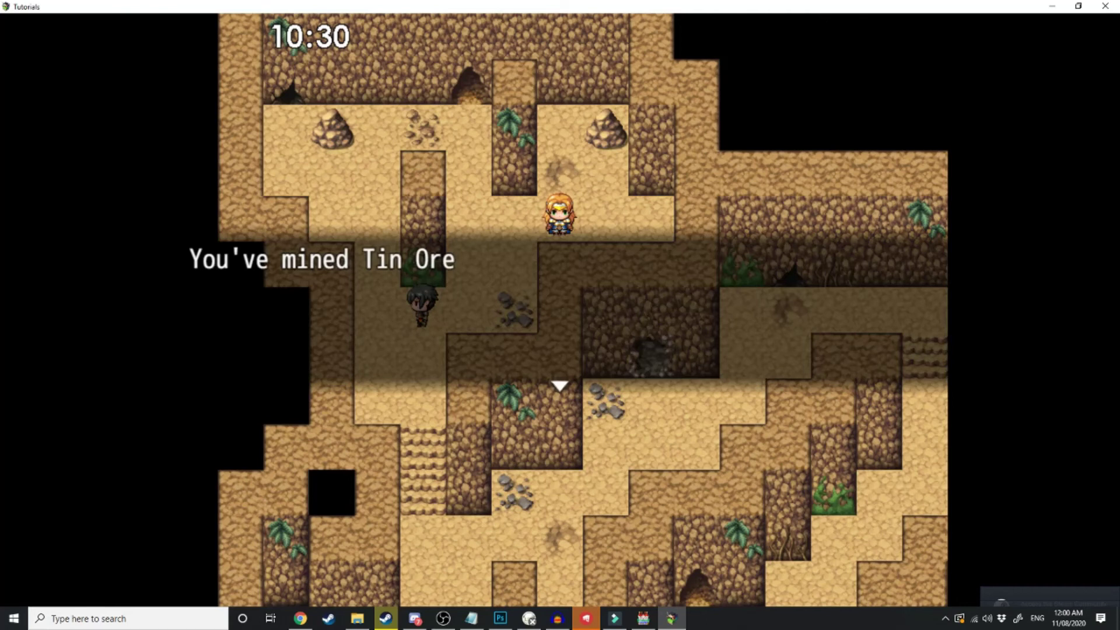
pyautogui.press('Return')
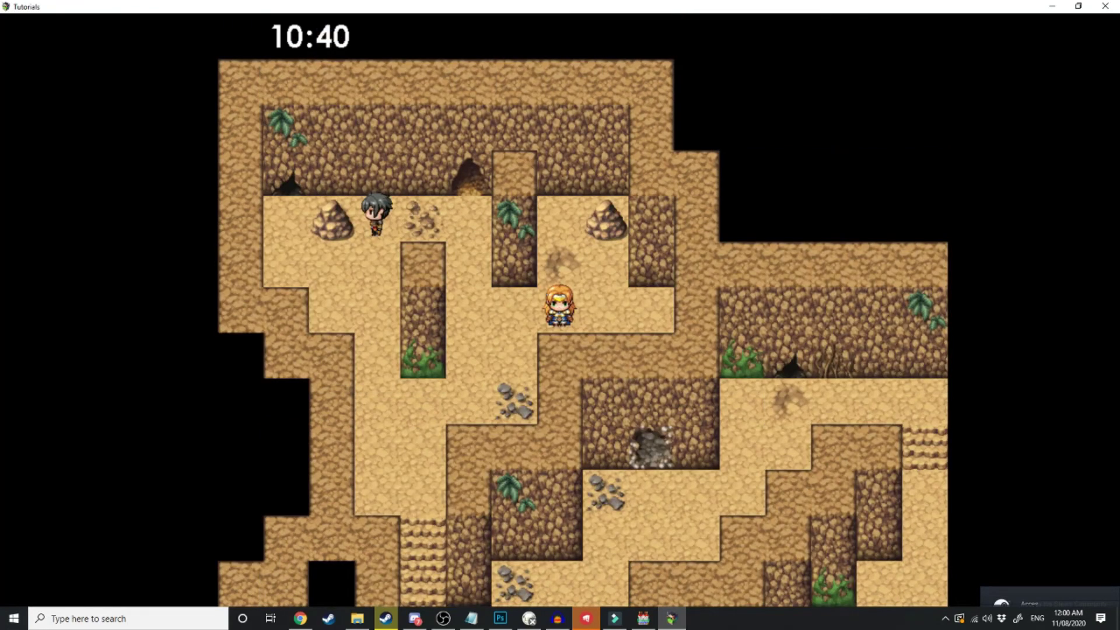
# Talk to the blonde girl to advance the clock past midnight.
pyautogui.press('Right')
pyautogui.press('Right')
pyautogui.press('Down')
pyautogui.press('Down')
pyautogui.press('Right')
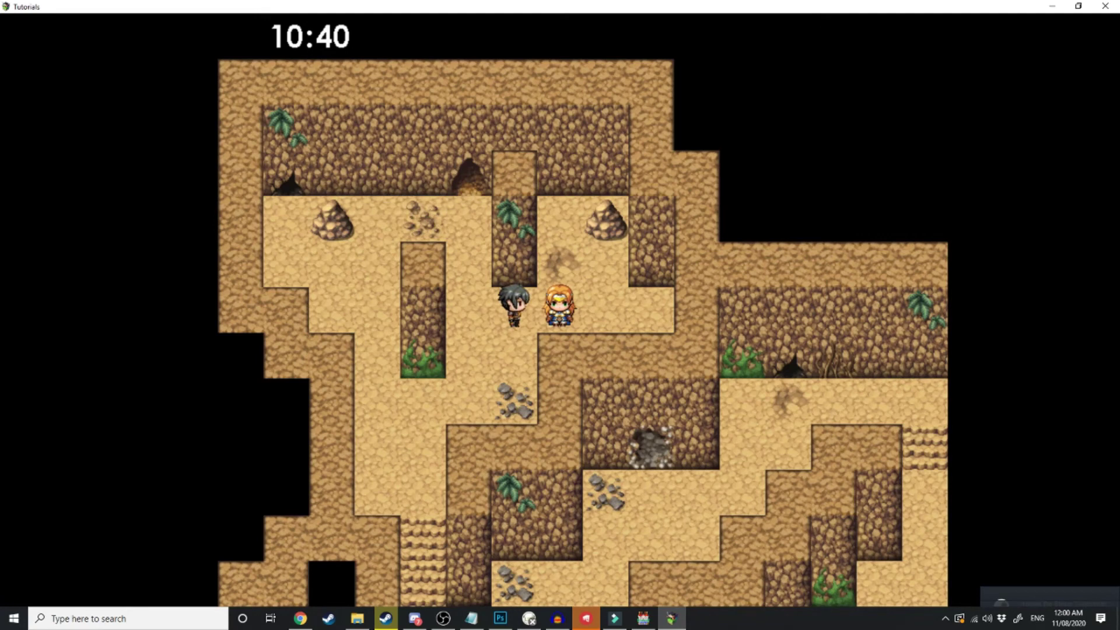
pyautogui.press('Return')
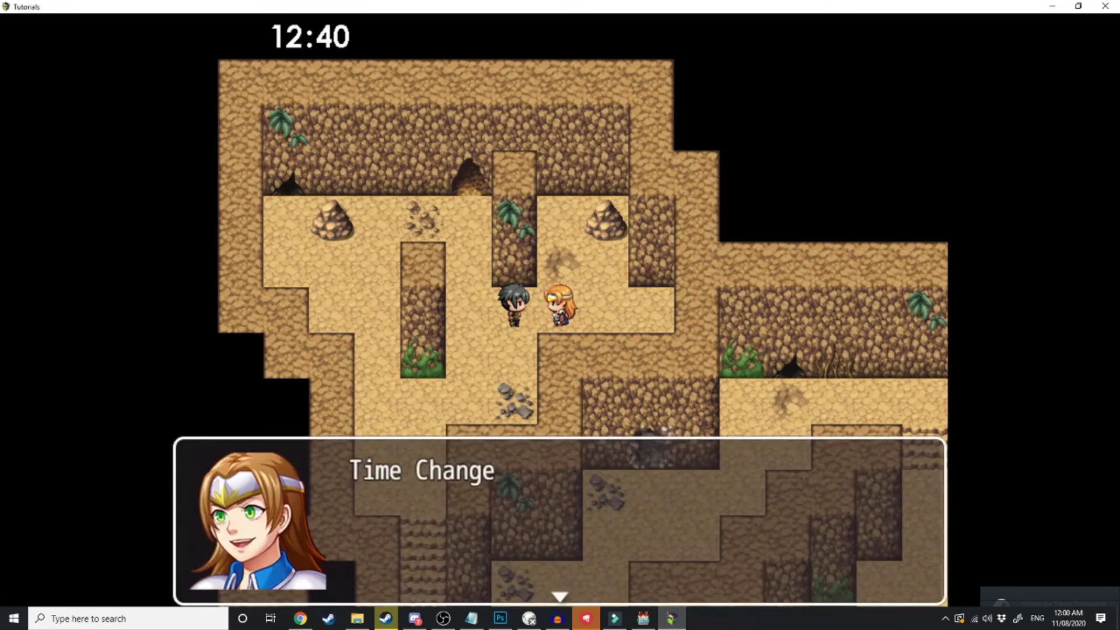
pyautogui.press('Return')
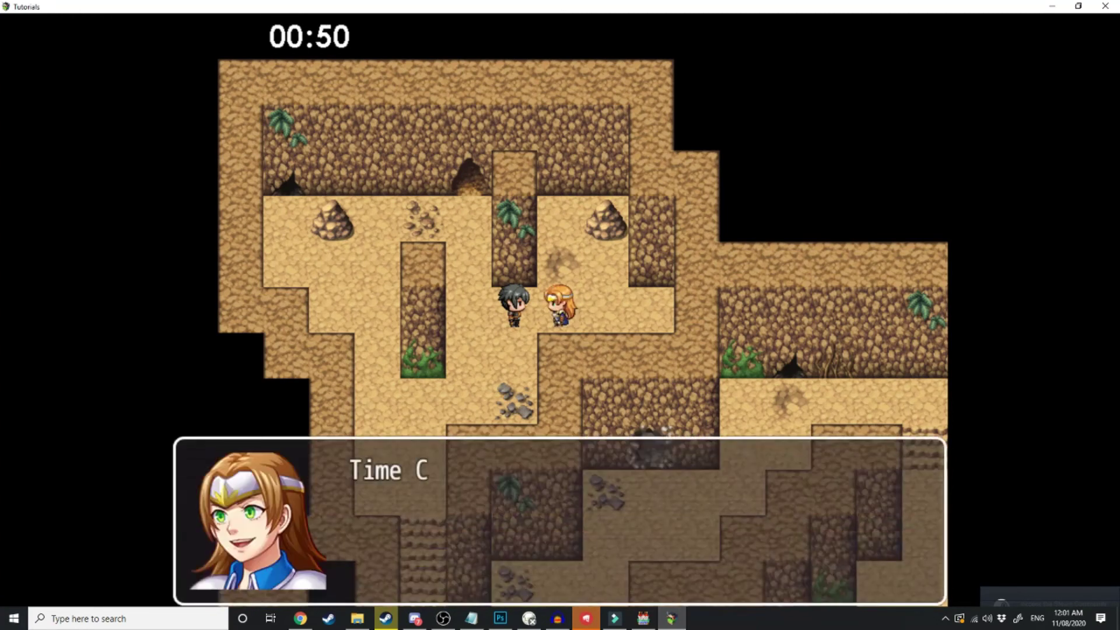
pyautogui.press('Return')
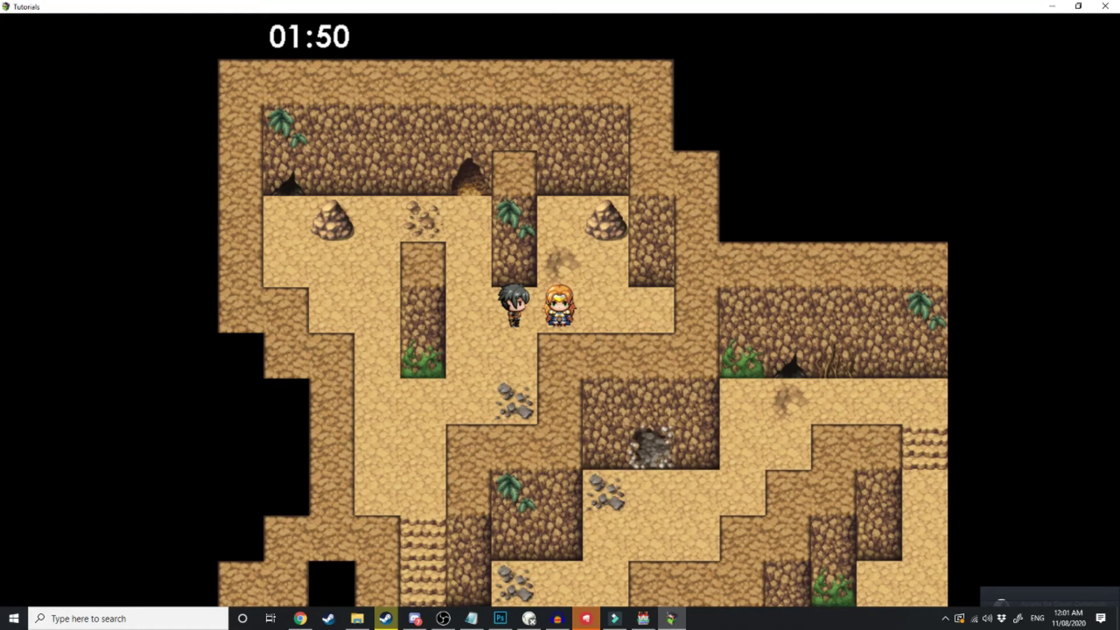
# Mine the upper-left tin node and walk back beside the blonde girl.
pyautogui.press('Down')
pyautogui.press('Left')
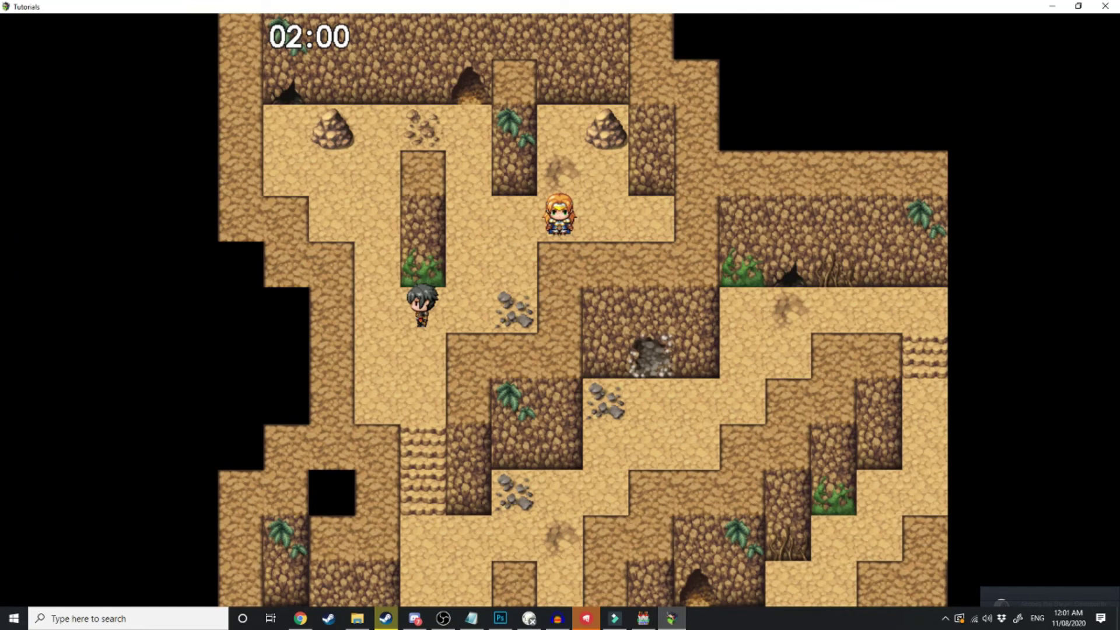
pyautogui.press('Left')
pyautogui.press('Up')
pyautogui.press('Up')
pyautogui.press('Up')
pyautogui.press('Up')
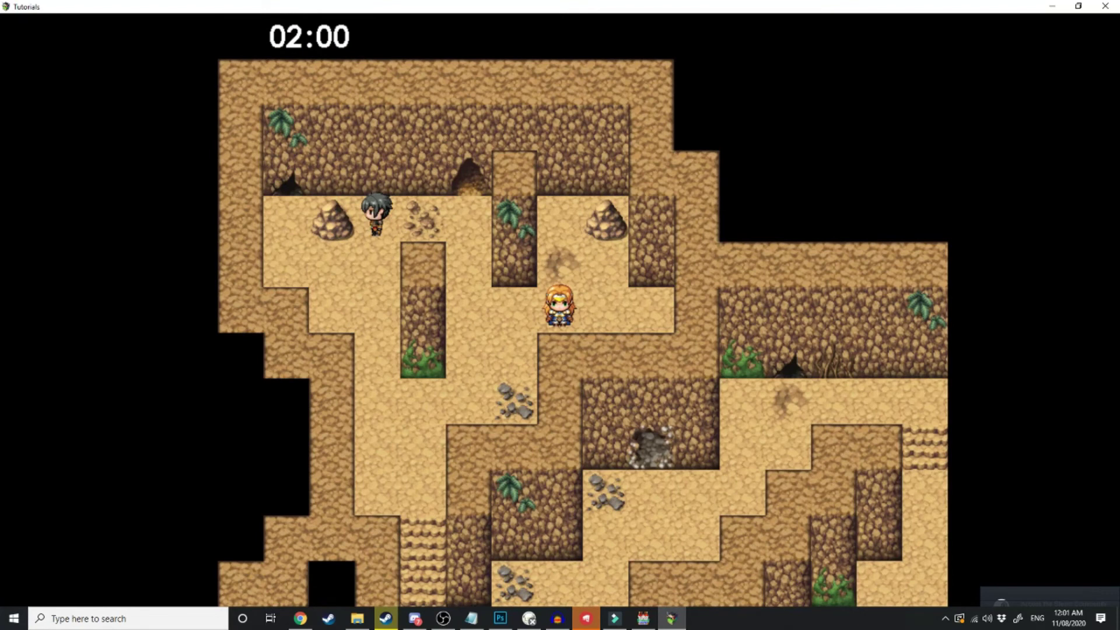
pyautogui.press('Left')
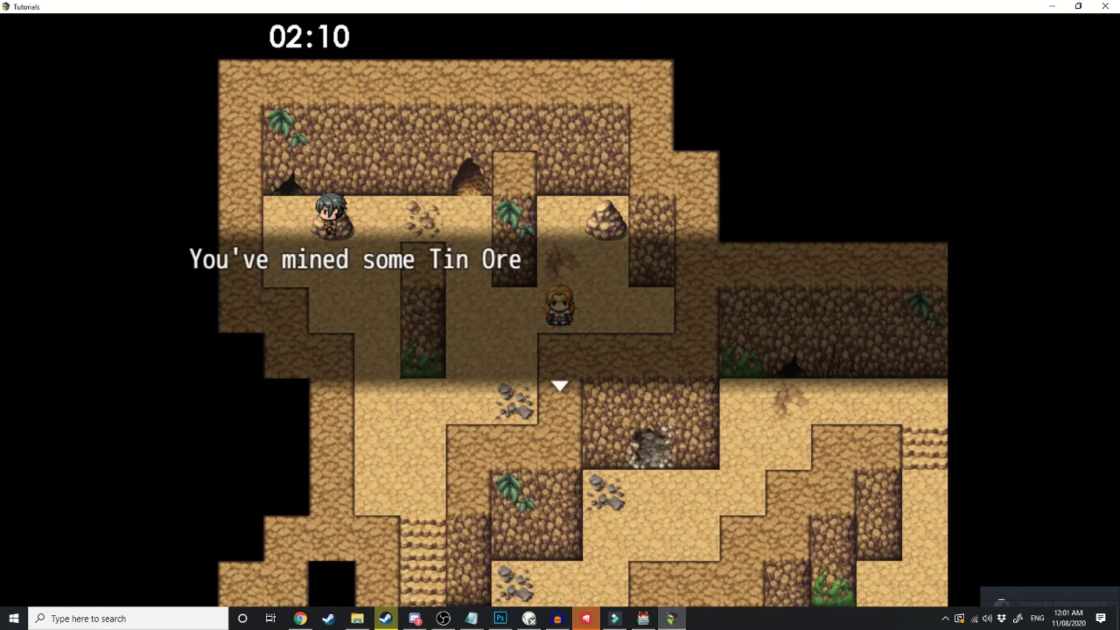
pyautogui.press('Return')
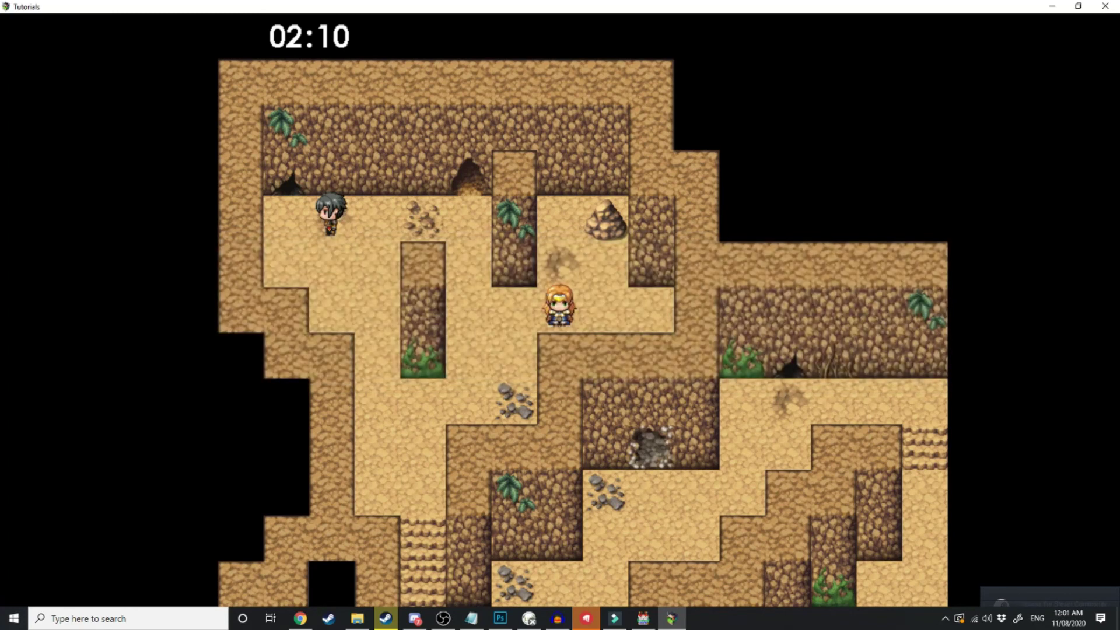
pyautogui.press('Right')
pyautogui.press('Right')
pyautogui.press('Right')
pyautogui.press('Down')
pyautogui.press('Down')
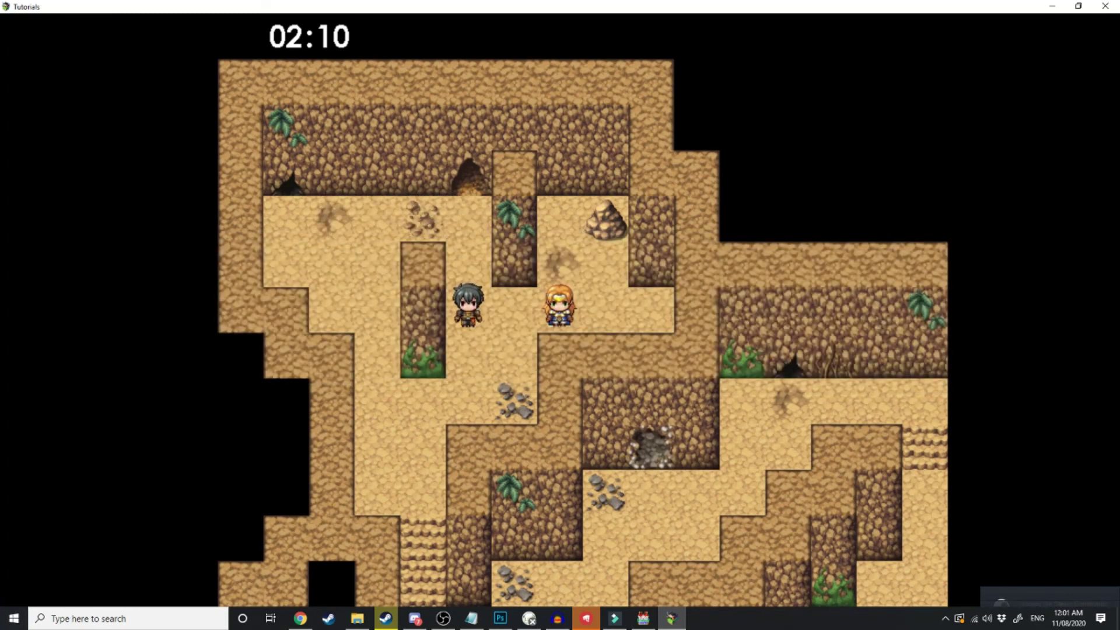
# Talk to the blonde girl to skip hours past midnight, twice.
pyautogui.press('Right')
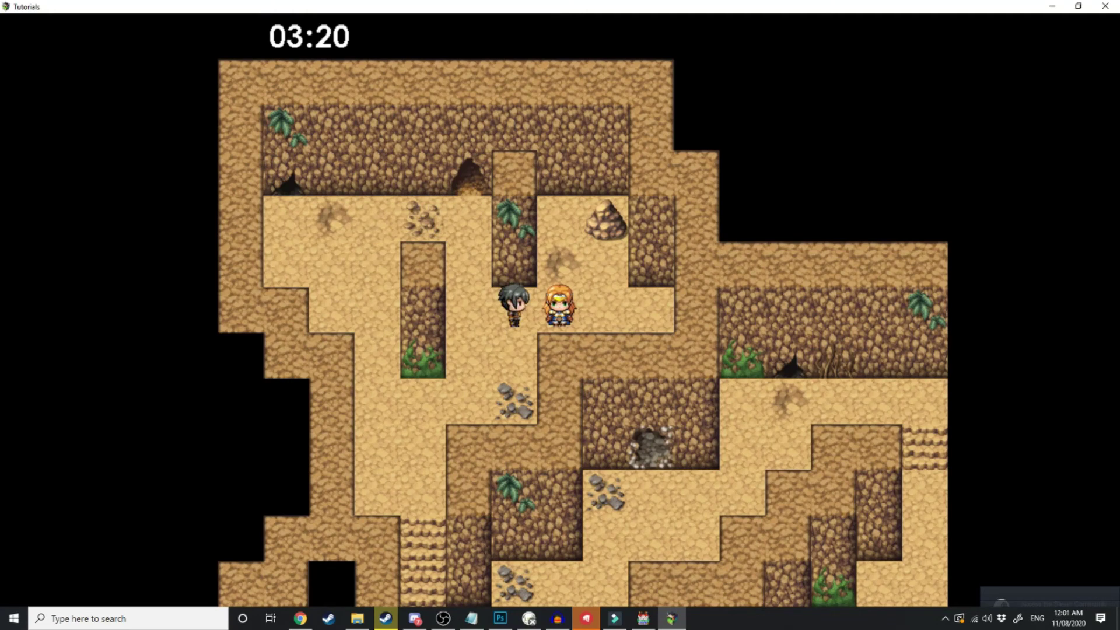
pyautogui.press('Return')
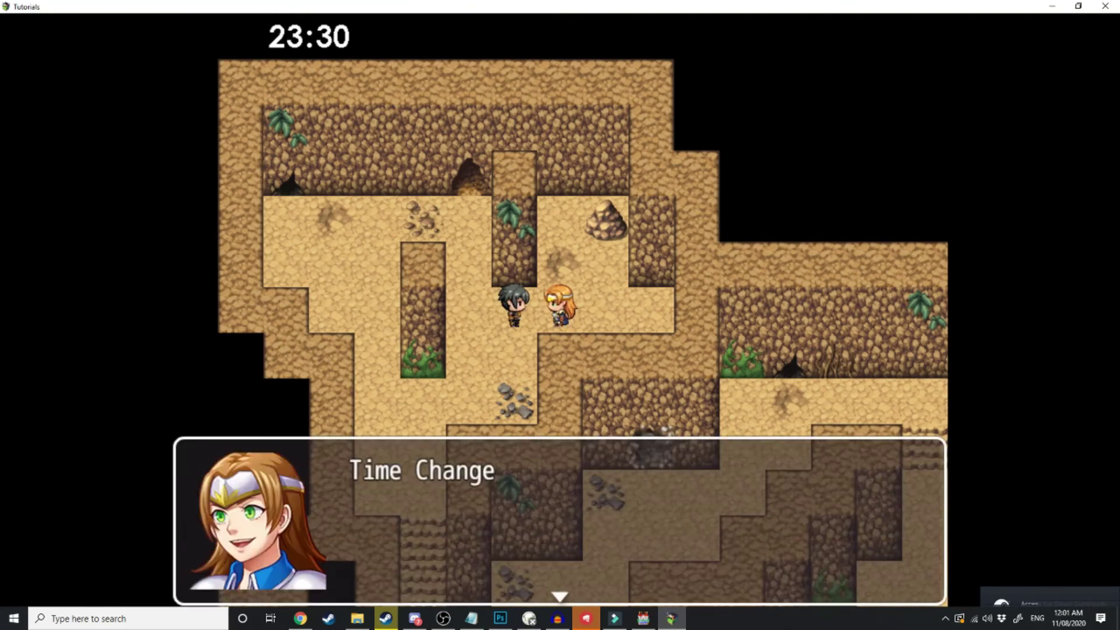
pyautogui.press('Return')
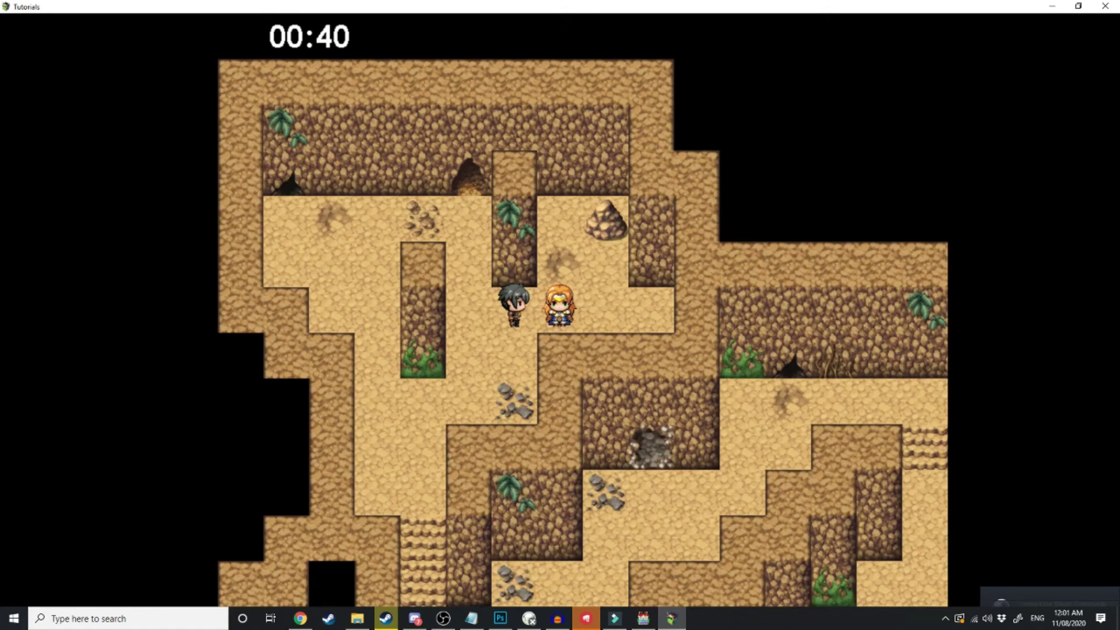
pyautogui.press('Return')
pyautogui.press('Return')
pyautogui.press('Return')
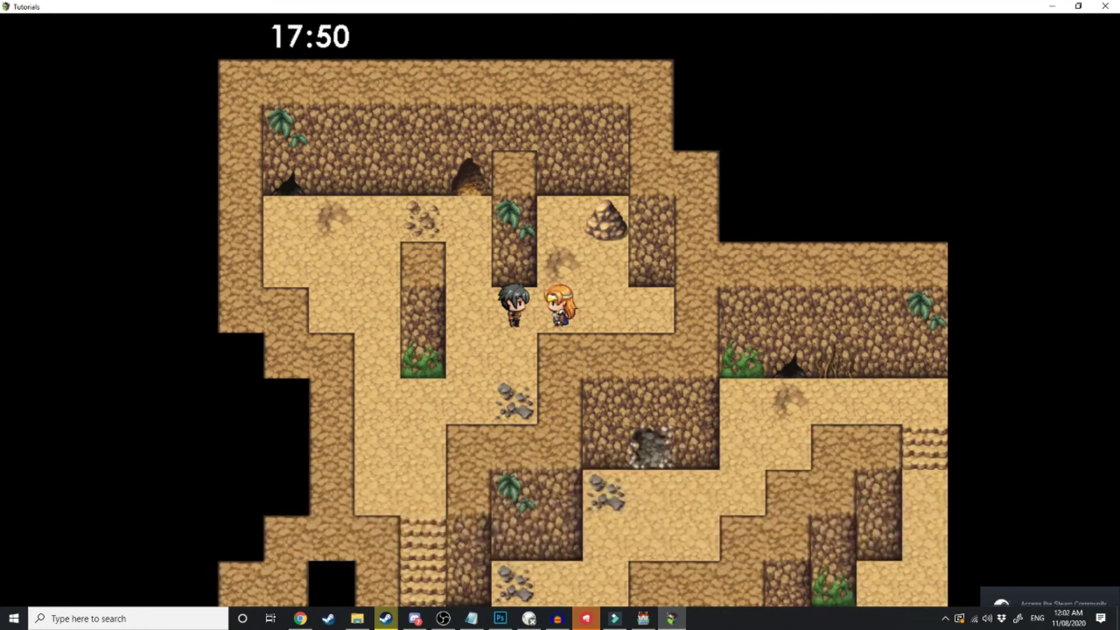
pyautogui.press('Return')
pyautogui.press('Return')
pyautogui.press('Return')
pyautogui.press('Return')
pyautogui.press('Return')
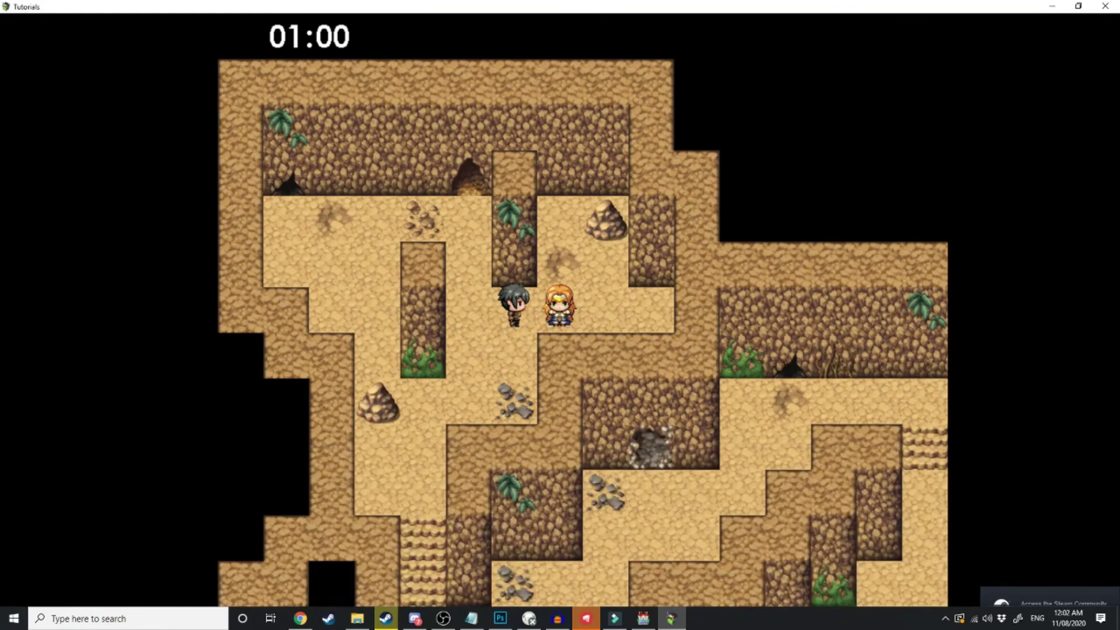
# Check the lower-left ore node, then return to the girl and skip past another midnight.
pyautogui.press('Down')
pyautogui.press('Down')
pyautogui.press('Left')
pyautogui.press('Left')
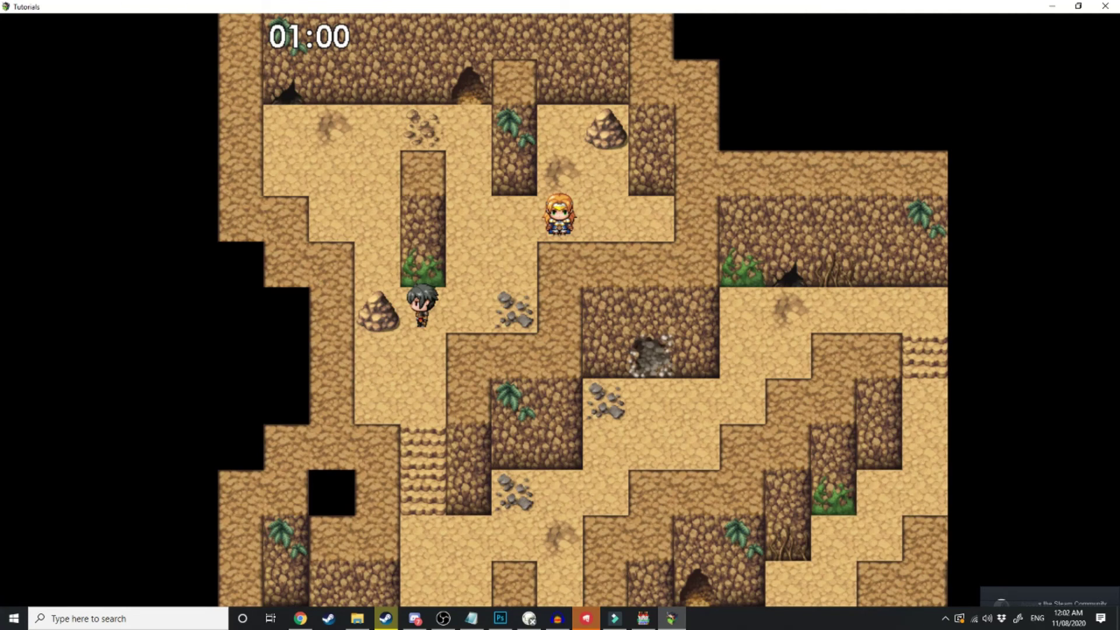
pyautogui.press('Right')
pyautogui.press('Right')
pyautogui.press('Up')
pyautogui.press('Up')
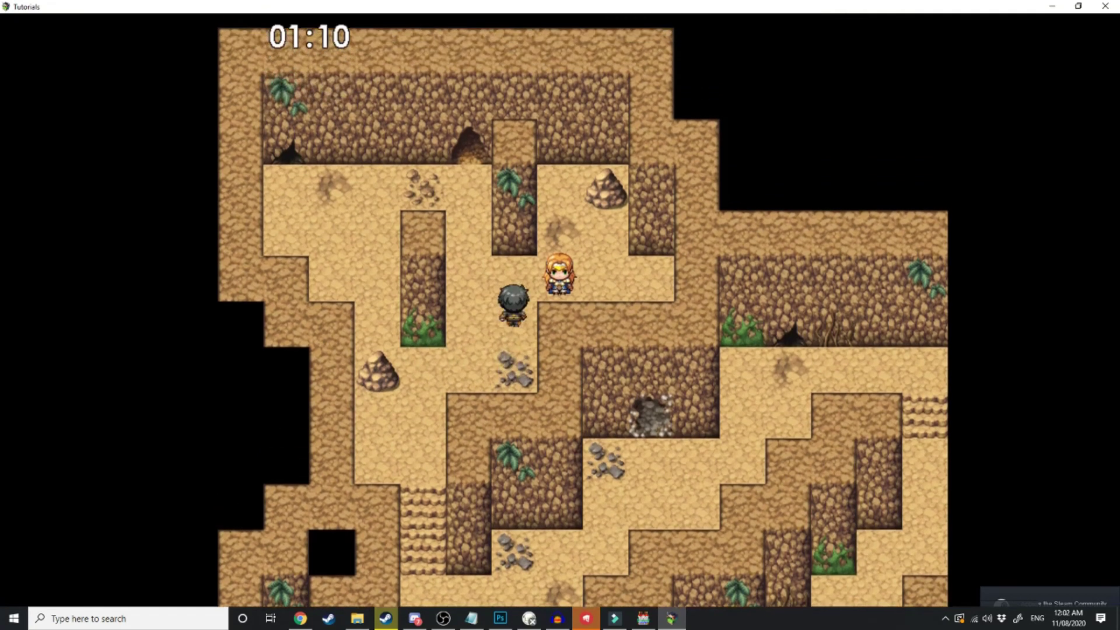
pyautogui.press('Return')
pyautogui.press('Return')
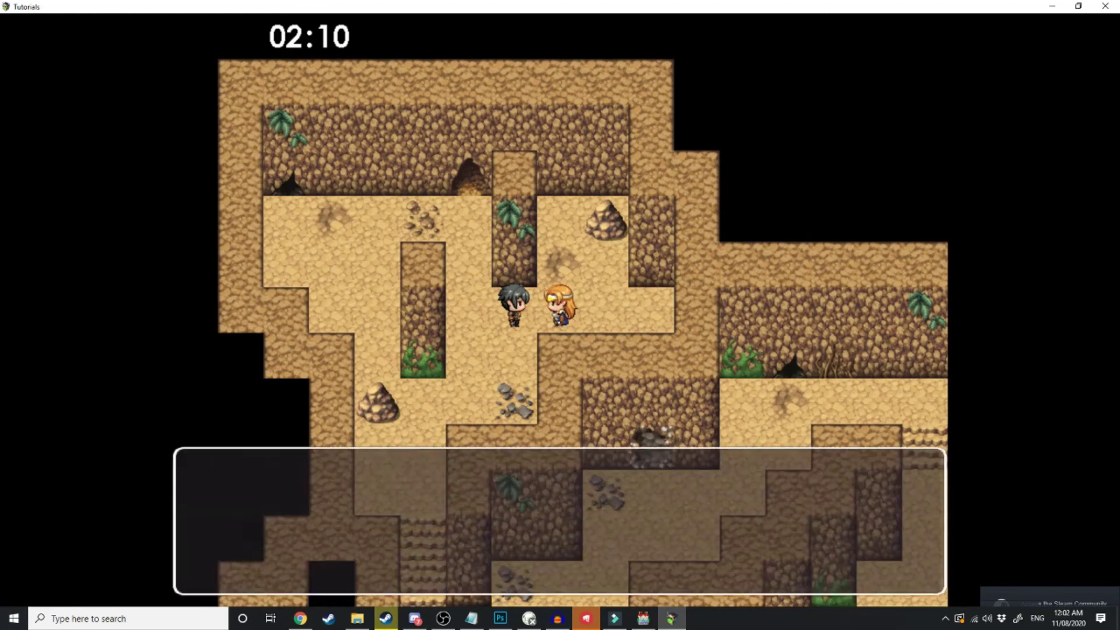
pyautogui.press('Return')
pyautogui.press('Return')
pyautogui.press('Return')
pyautogui.press('Return')
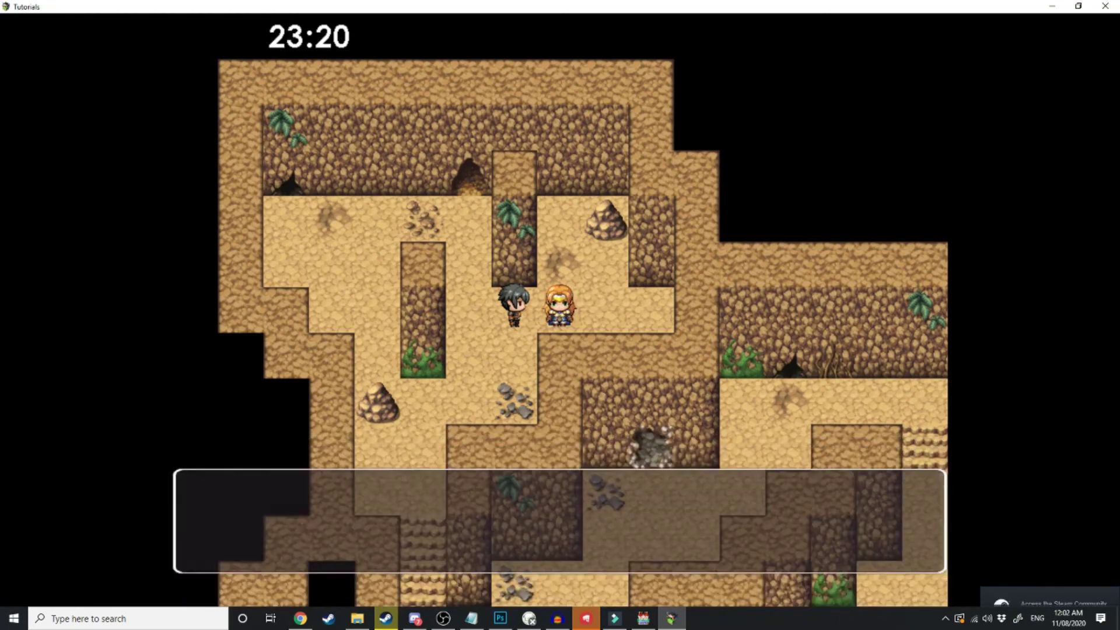
pyautogui.press('Return')
pyautogui.press('Return')
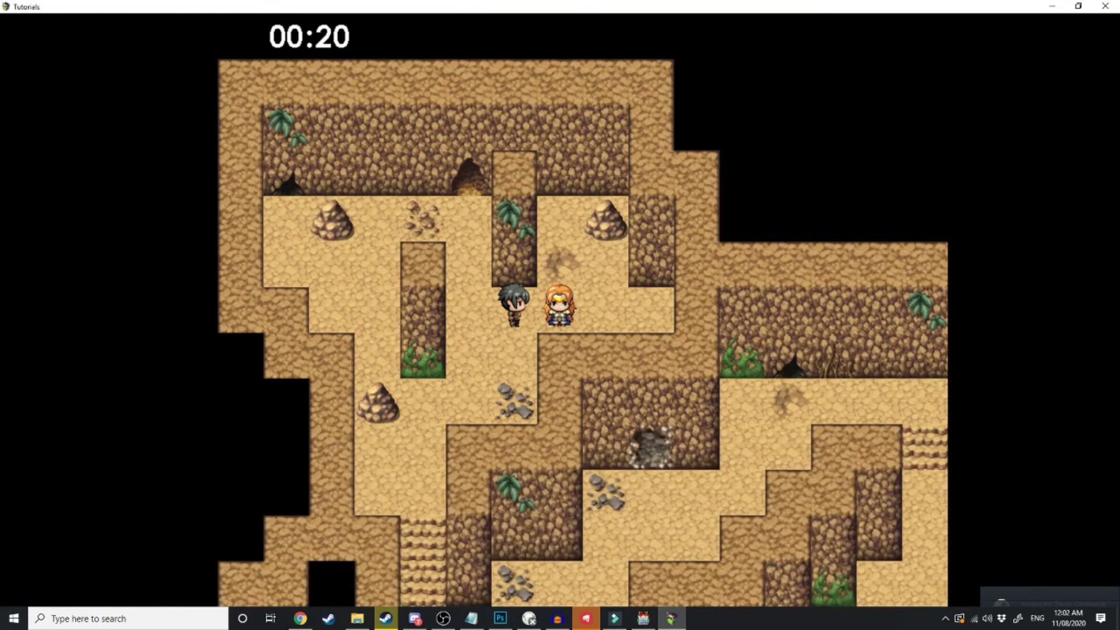
# Walk to the upper-left ore spot to confirm the tin ore has respawned.
pyautogui.press('Left')
pyautogui.press('Up')
pyautogui.press('Up')
pyautogui.press('Left')
pyautogui.press('Left')
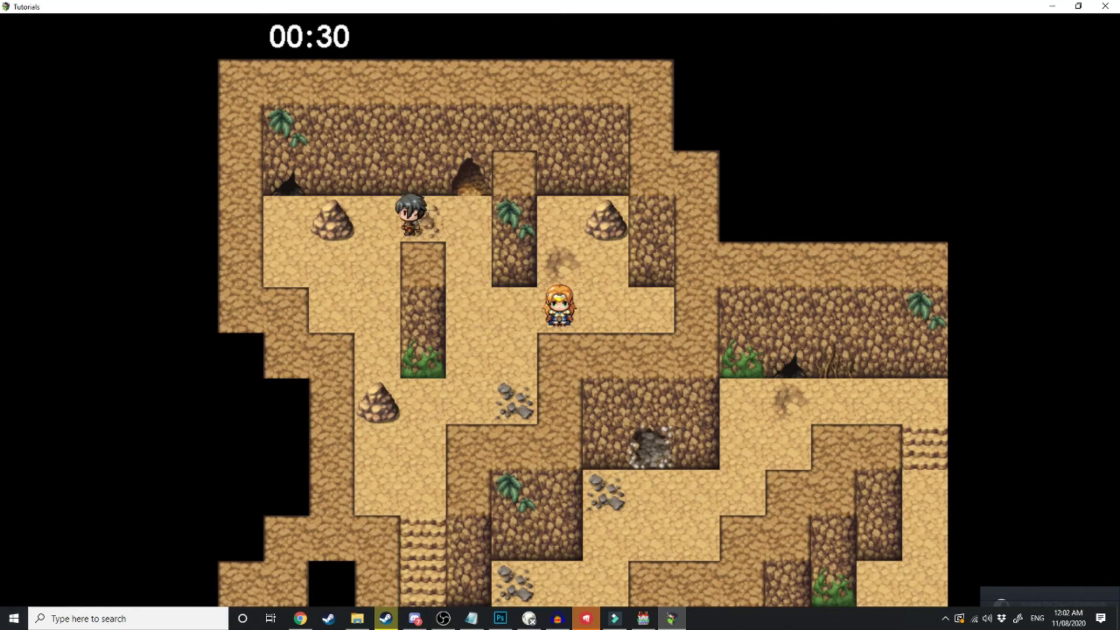
pyautogui.press('Down')
pyautogui.press('Down')
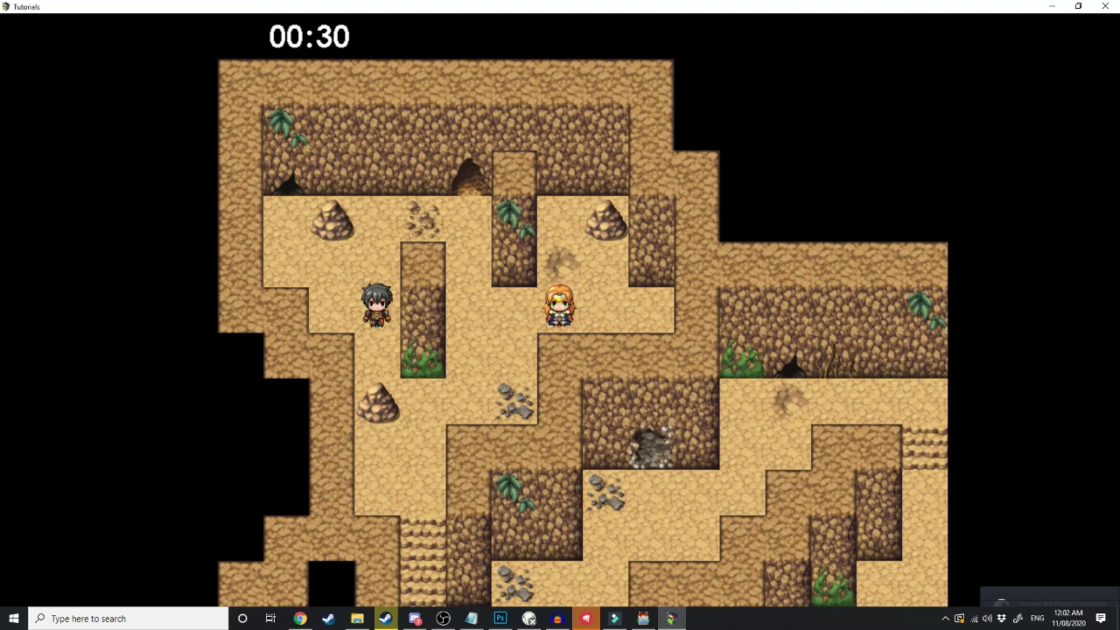
# Close the playtest window with Alt+F4 to return to the West Ward Mines map.
pyautogui.hotkey('alt', 'F4')
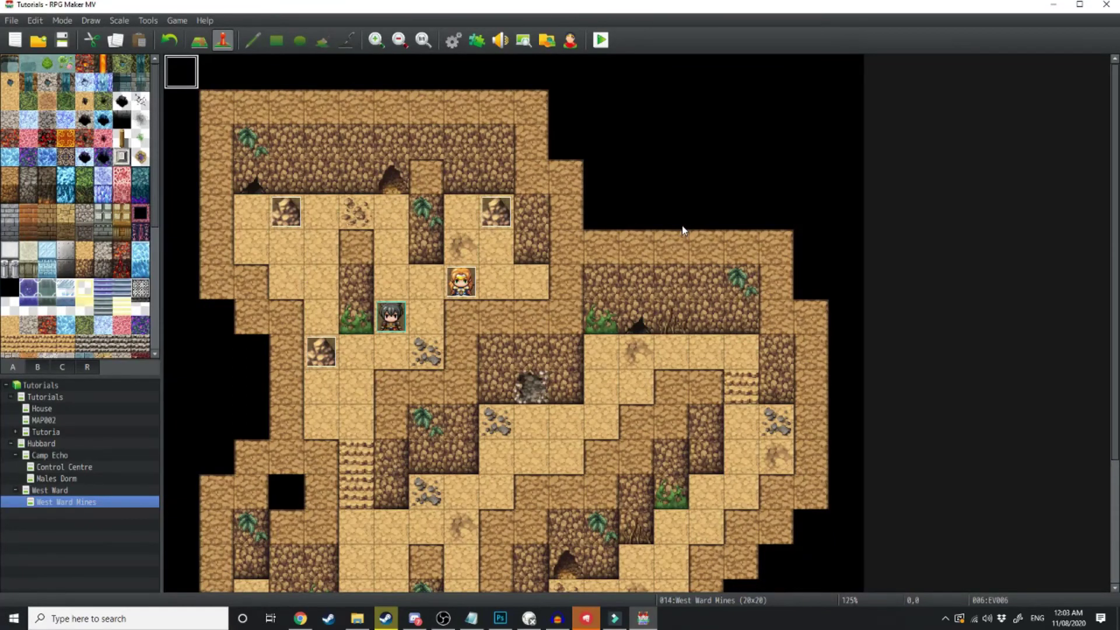